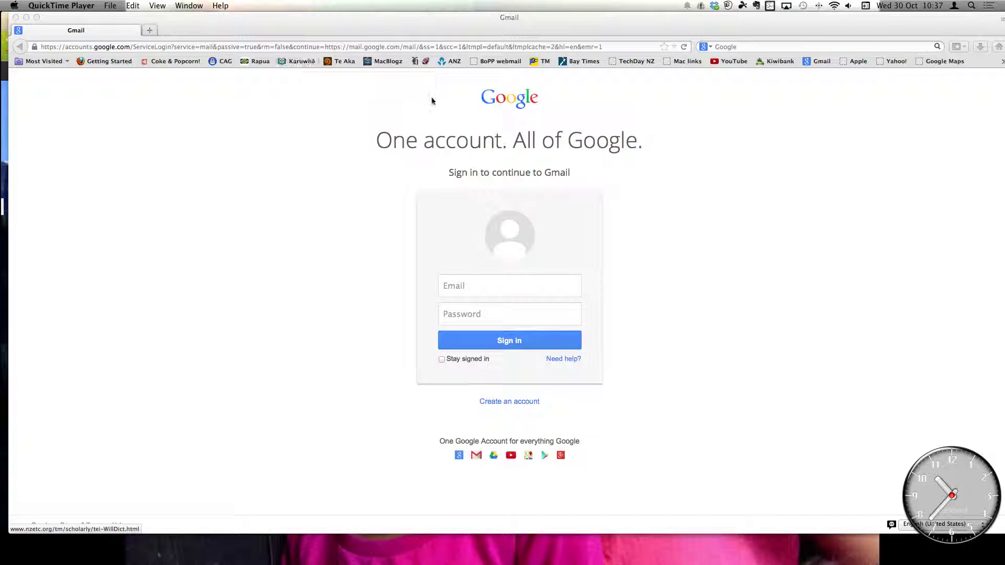
- Sign in to Gmail with the saved account e-mail address and the account password
{"action": "left_click", "coordinate": [474, 289]}
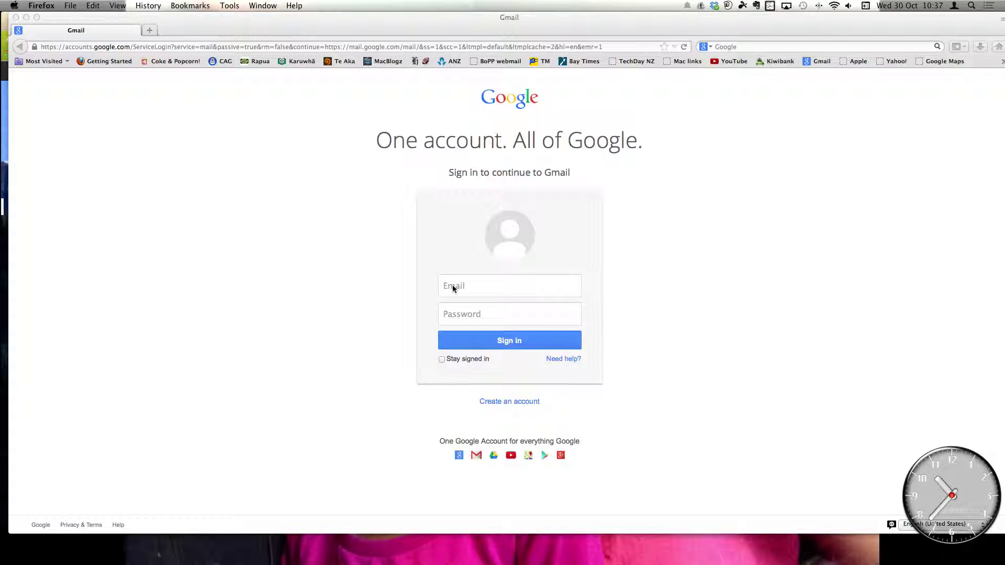
{"action": "left_click", "coordinate": [453, 285]}
{"action": "left_click", "coordinate": [453, 286]}
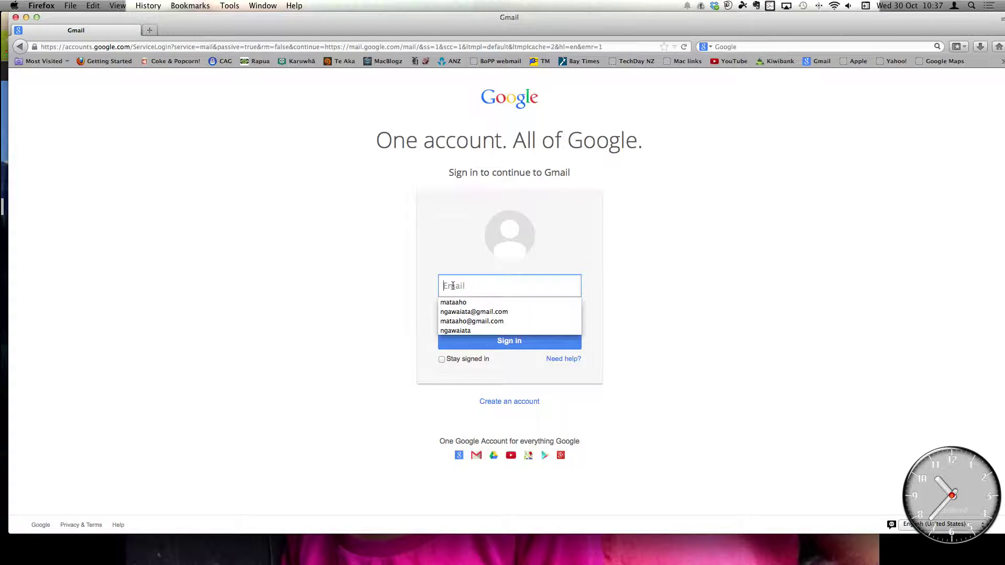
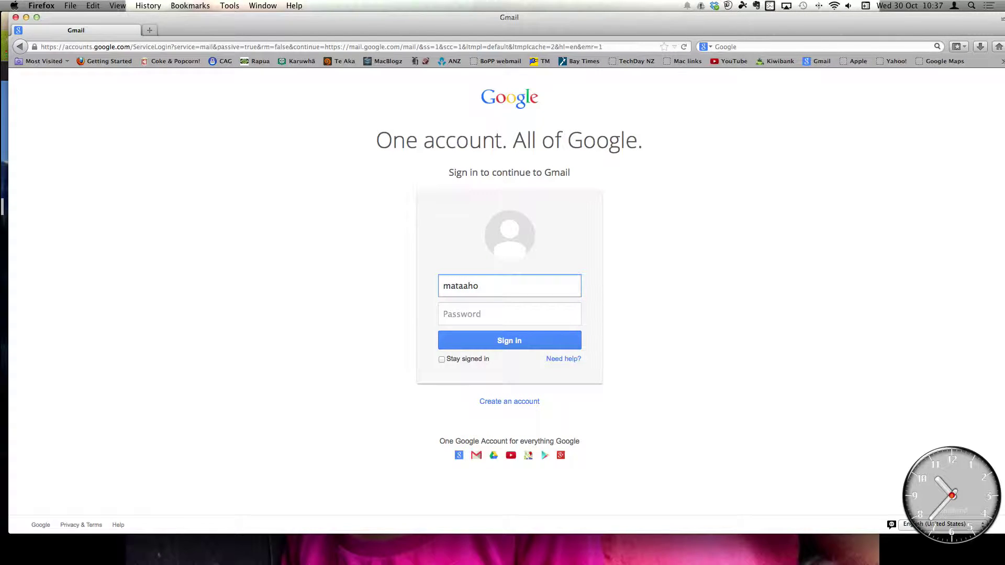
{"action": "key", "text": "Tab"}
{"action": "type", "text": "•••"}
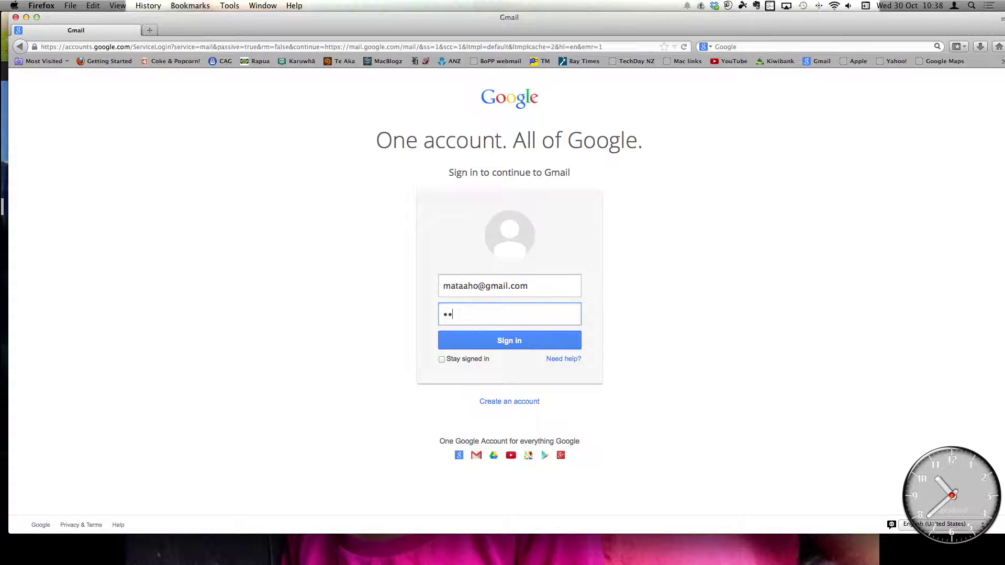
{"action": "type", "text": "••••••••"}
{"action": "key", "text": "Return"}
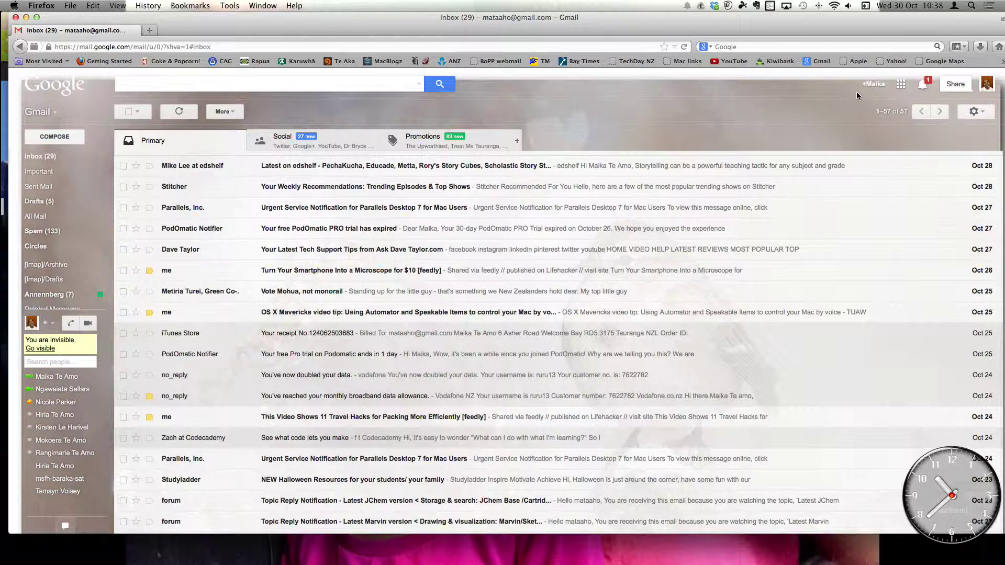
- Open Google Drive in a new tab from Gmail's apps grid
{"action": "left_click", "coordinate": [902, 85]}
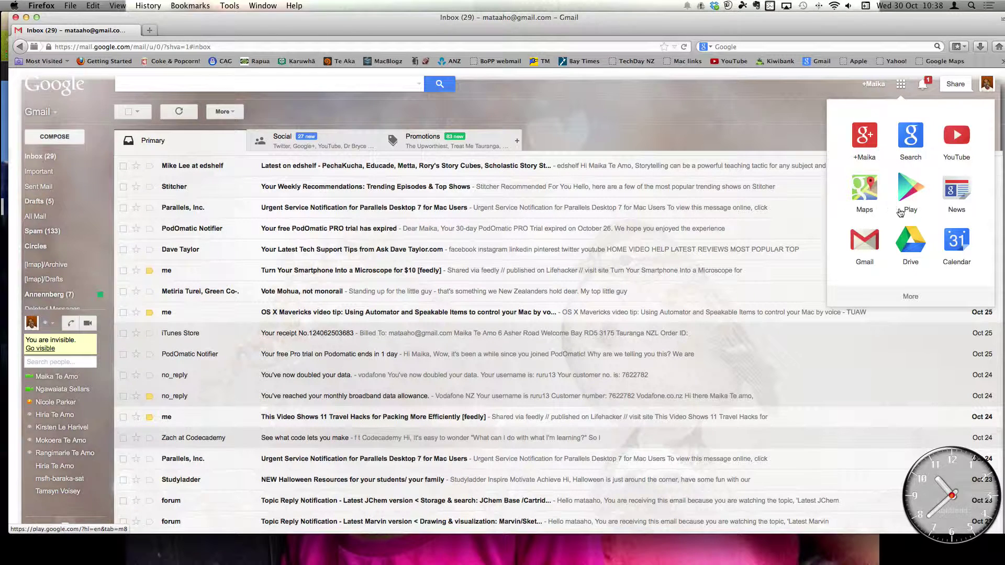
{"action": "left_click", "coordinate": [912, 241]}
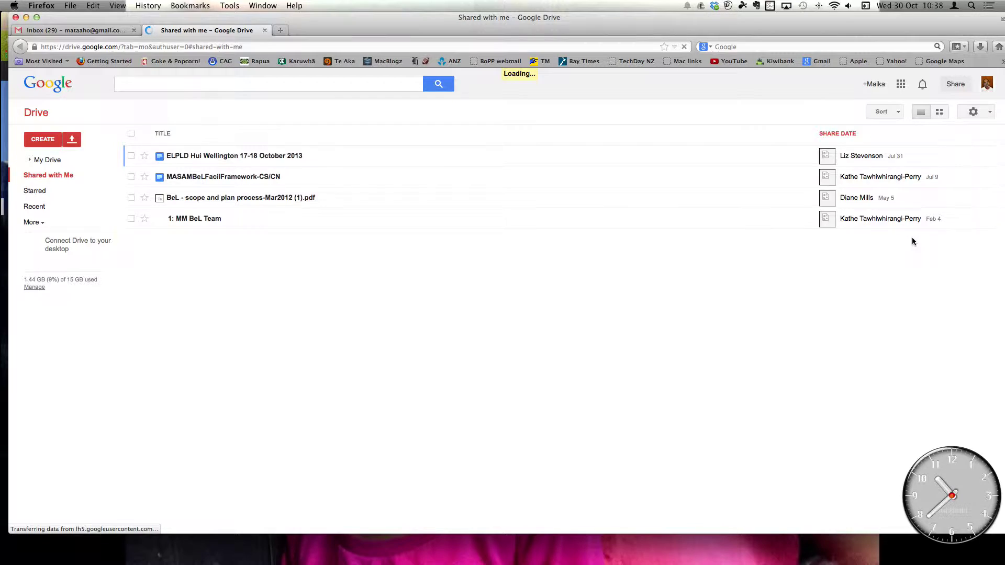
{"action": "key", "text": "super+Tab"}
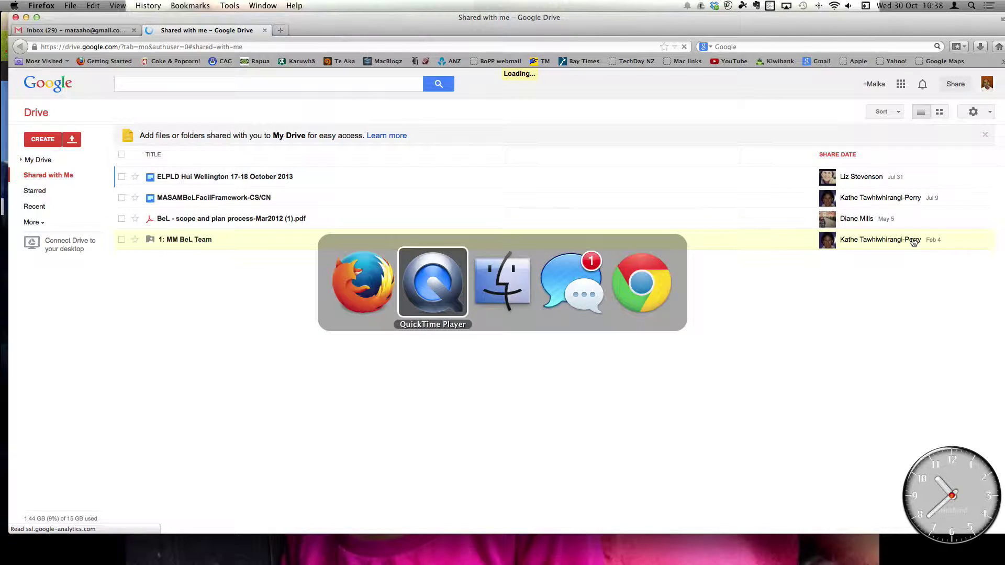
{"action": "key", "text": "super+Tab"}
{"action": "key", "text": "super+Tab"}
{"action": "key", "text": "super+Tab"}
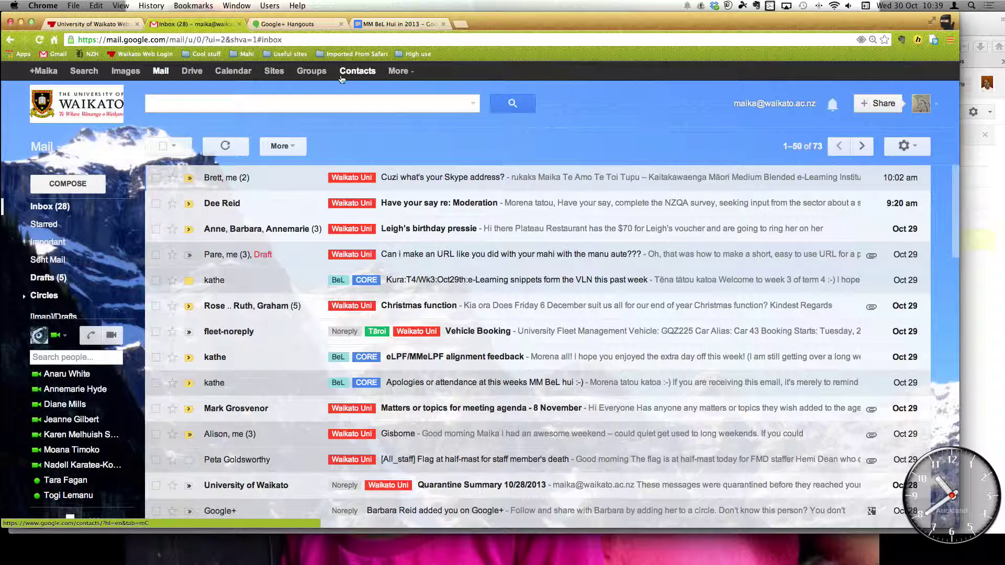
{"action": "left_click", "coordinate": [196, 72]}
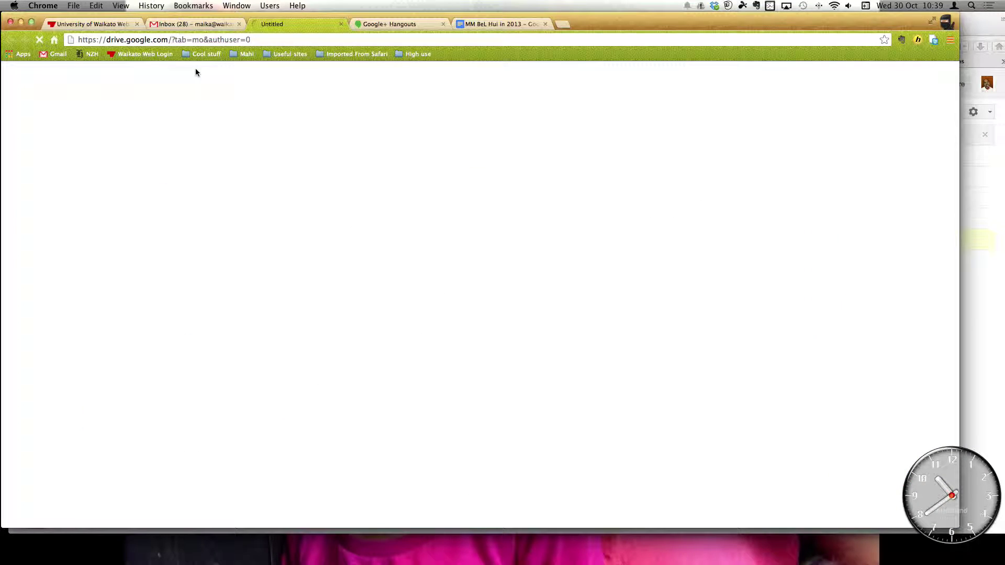
{"action": "key", "text": "super+Tab"}
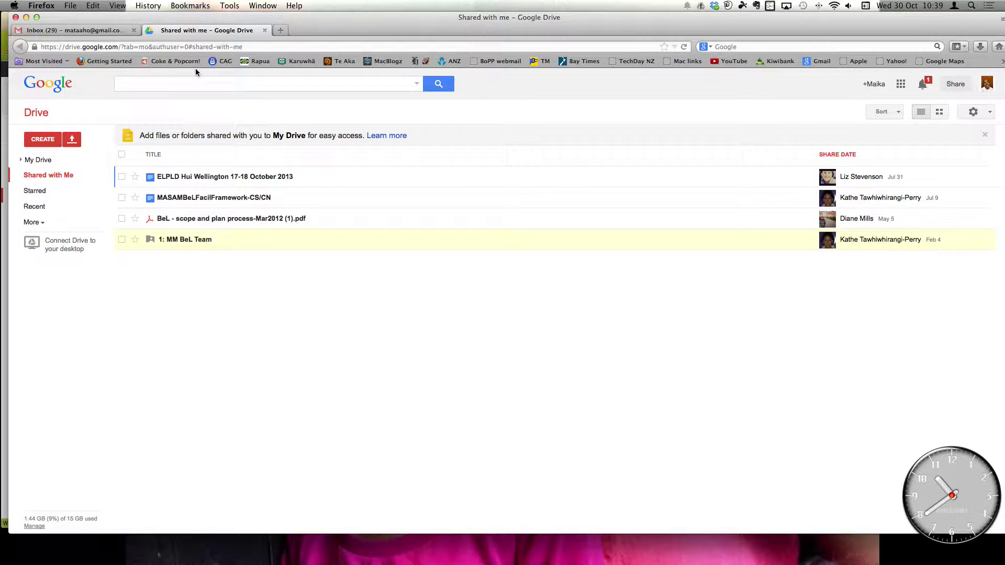
- Create a new blank Google document from Drive's CREATE menu
{"action": "left_click", "coordinate": [43, 142]}
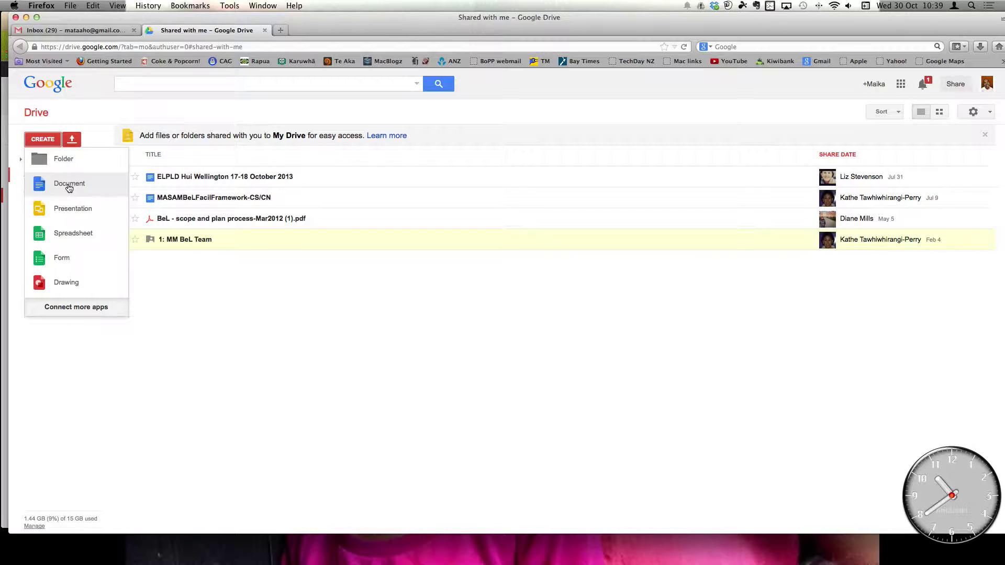
{"action": "left_click", "coordinate": [68, 184]}
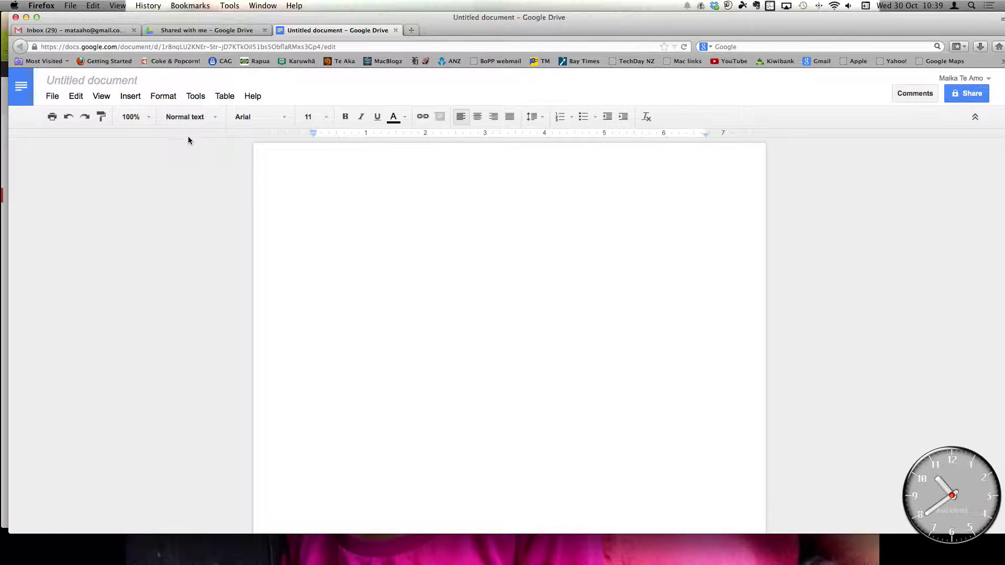
- Add a dark orange Title-style heading 'Kia ora!' followed by two empty lines
{"action": "left_click", "coordinate": [205, 119]}
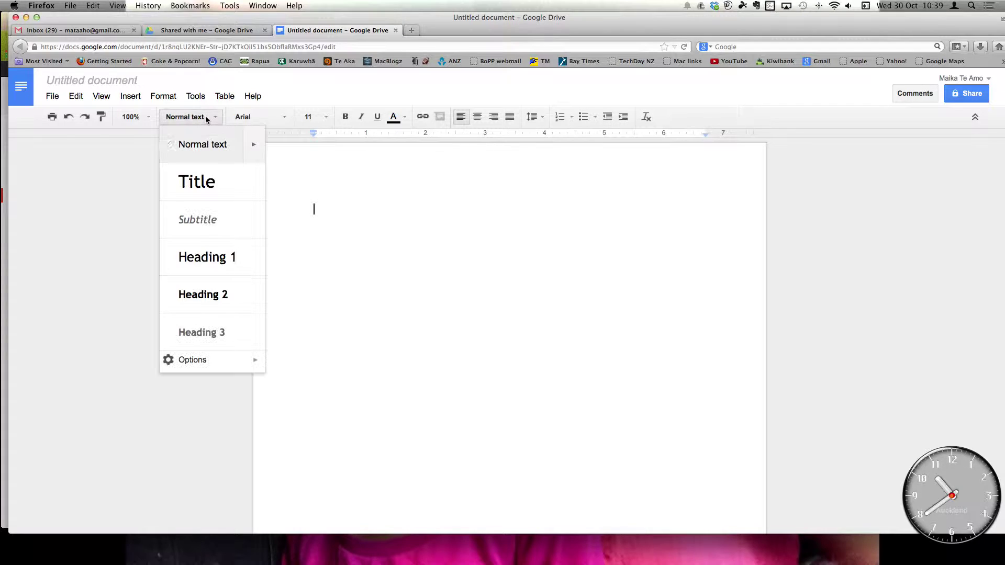
{"action": "left_click", "coordinate": [203, 182]}
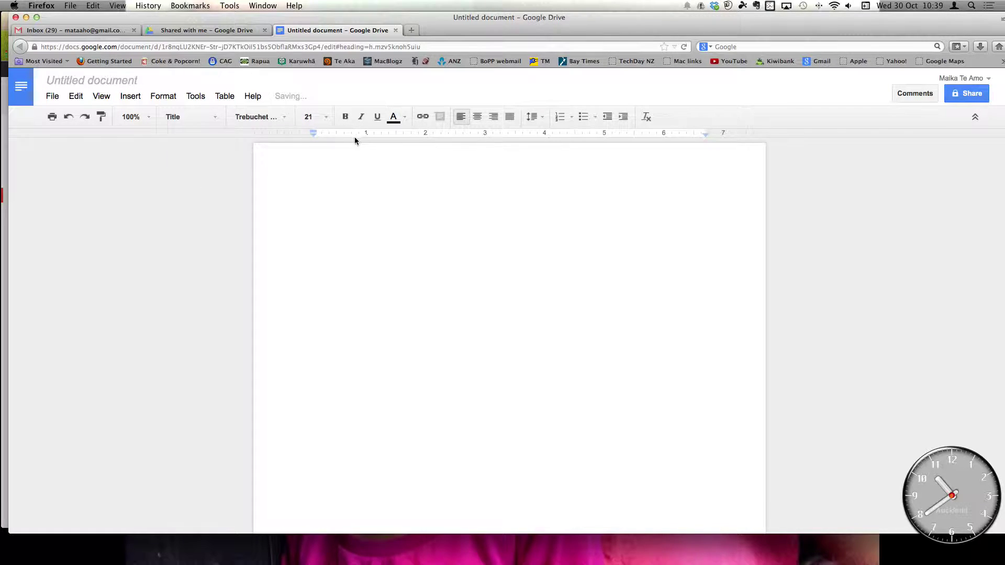
{"action": "left_click", "coordinate": [394, 118]}
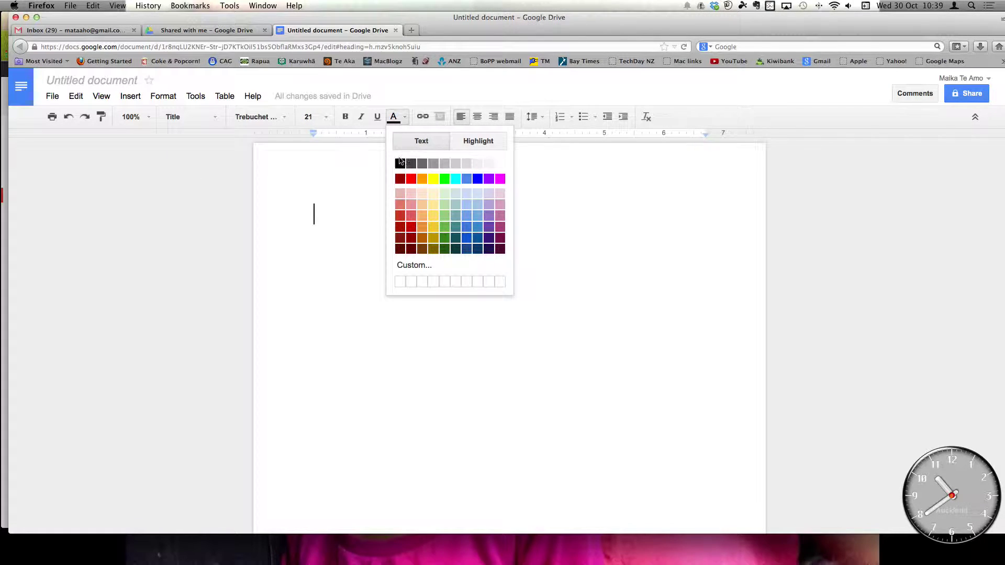
{"action": "left_click", "coordinate": [422, 240]}
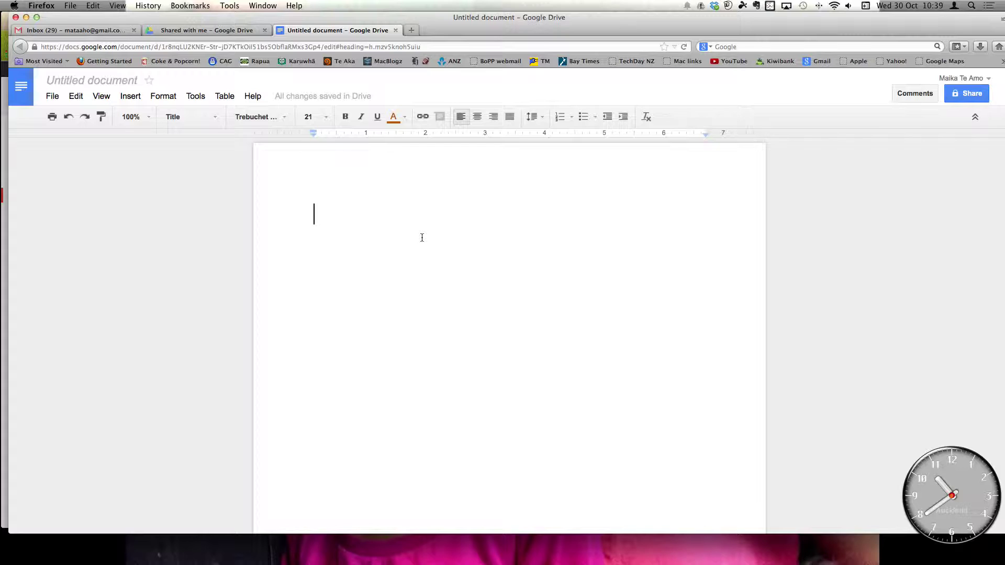
{"action": "type", "text": "Kia ora"}
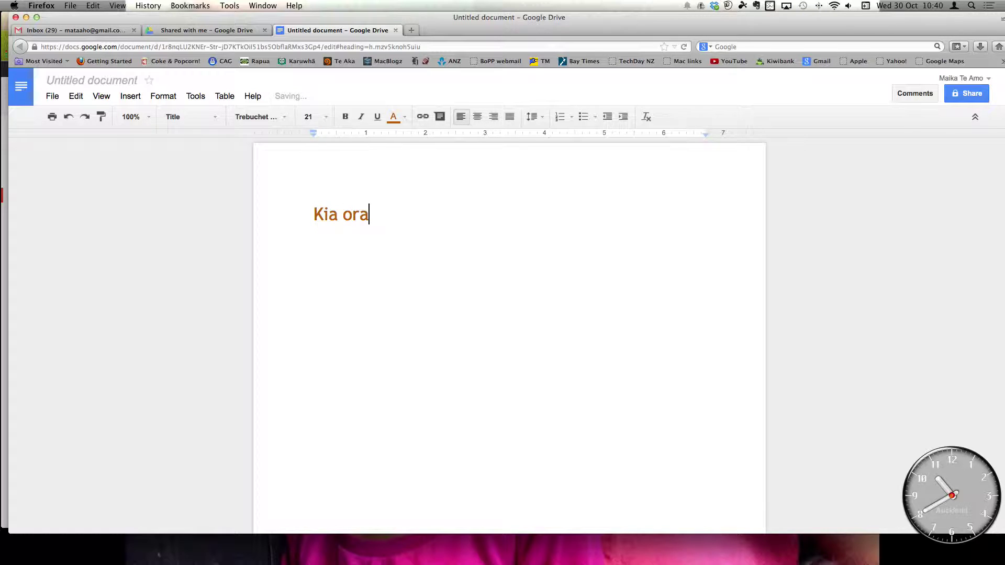
{"action": "type", "text": "!"}
{"action": "key", "text": "Return"}
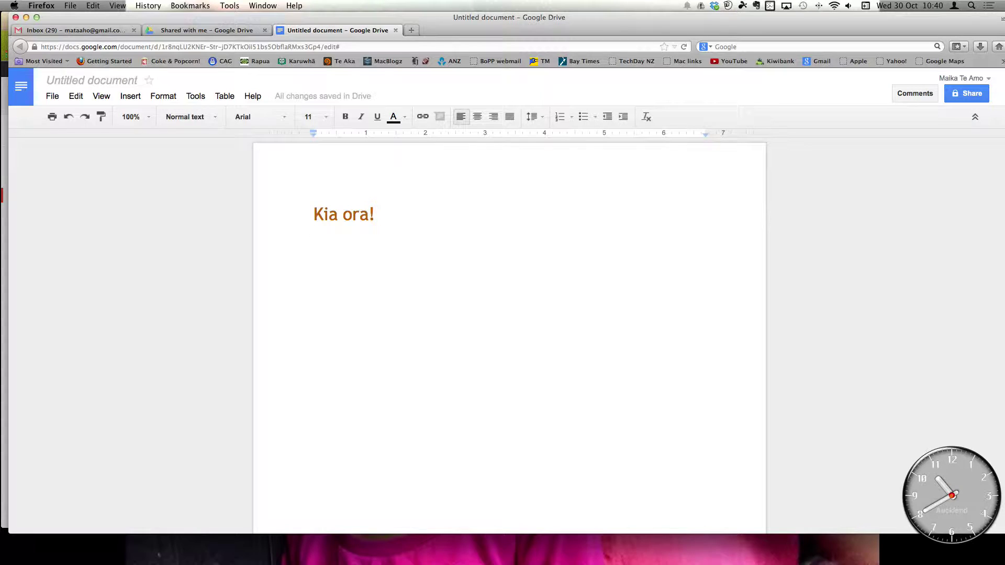
{"action": "key", "text": "Return"}
- Insert a 3-column by 4-row table below the title
{"action": "left_click", "coordinate": [224, 98]}
{"action": "mouse_move", "coordinate": [269, 118]}
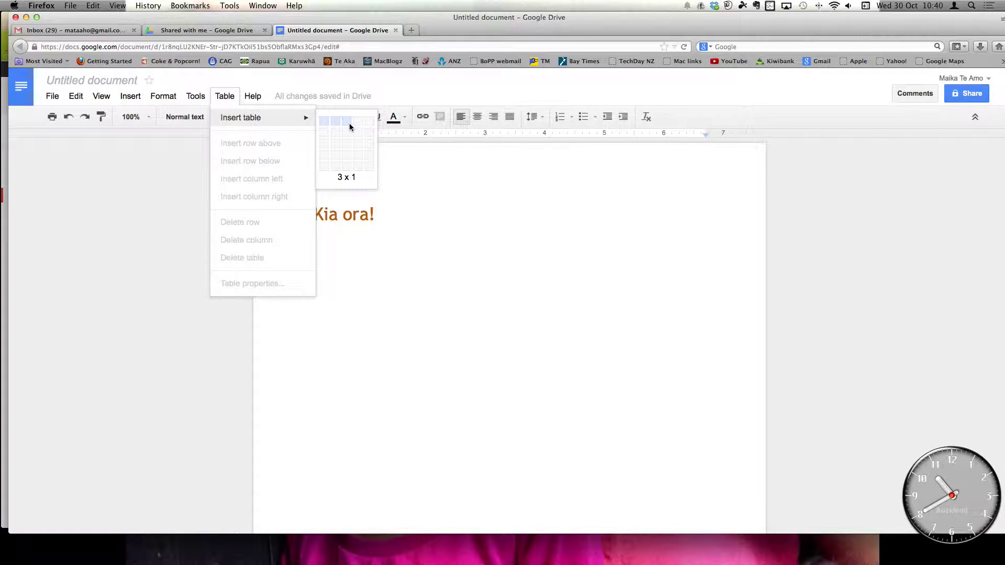
{"action": "left_click", "coordinate": [348, 158]}
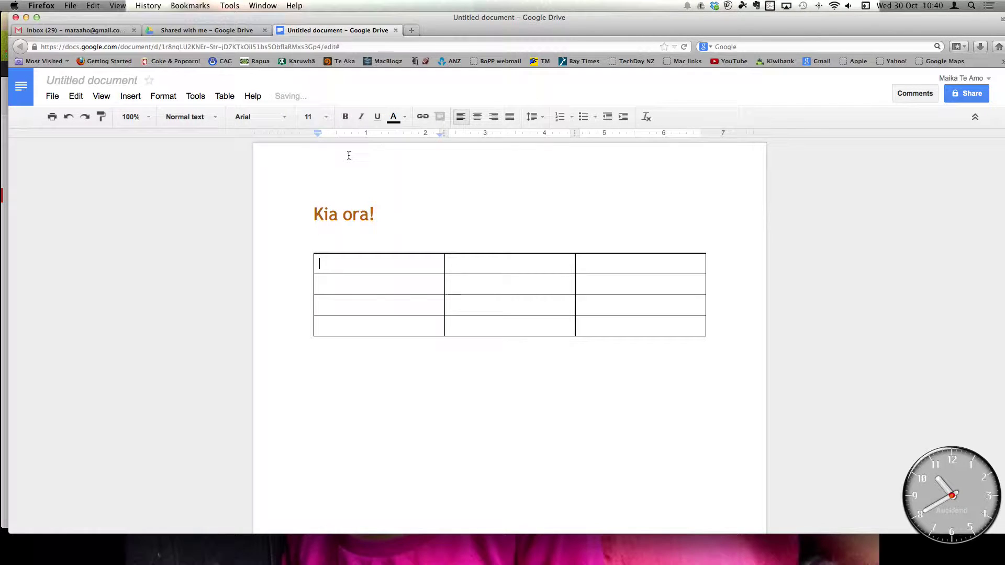
- Fill the header row with Ingoa, Tau and Taku e pai ai, then select that row
{"action": "type", "text": "Ingoa"}
{"action": "key", "text": "Tab"}
{"action": "type", "text": "Tau"}
{"action": "key", "text": "Tab"}
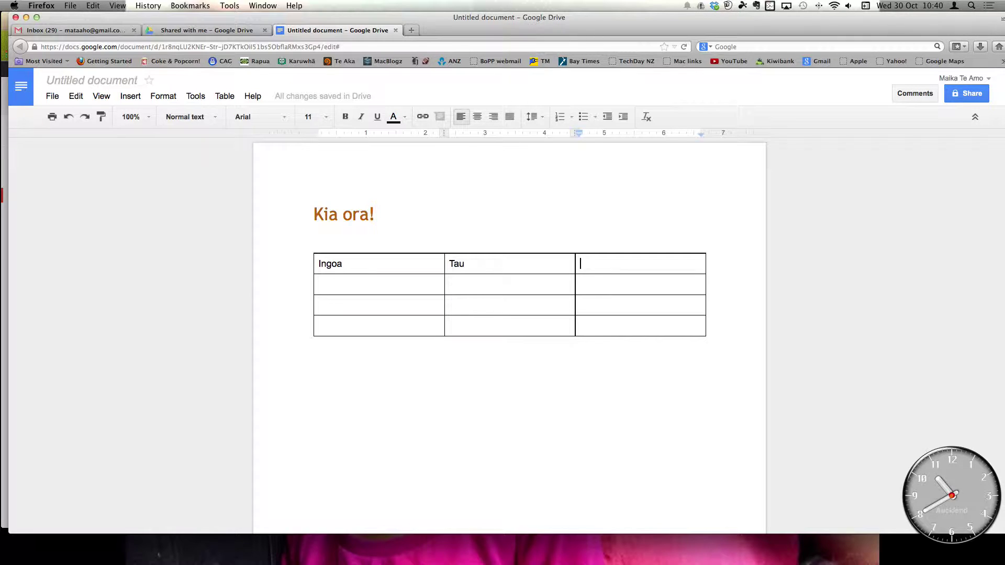
{"action": "type", "text": "Taku "}
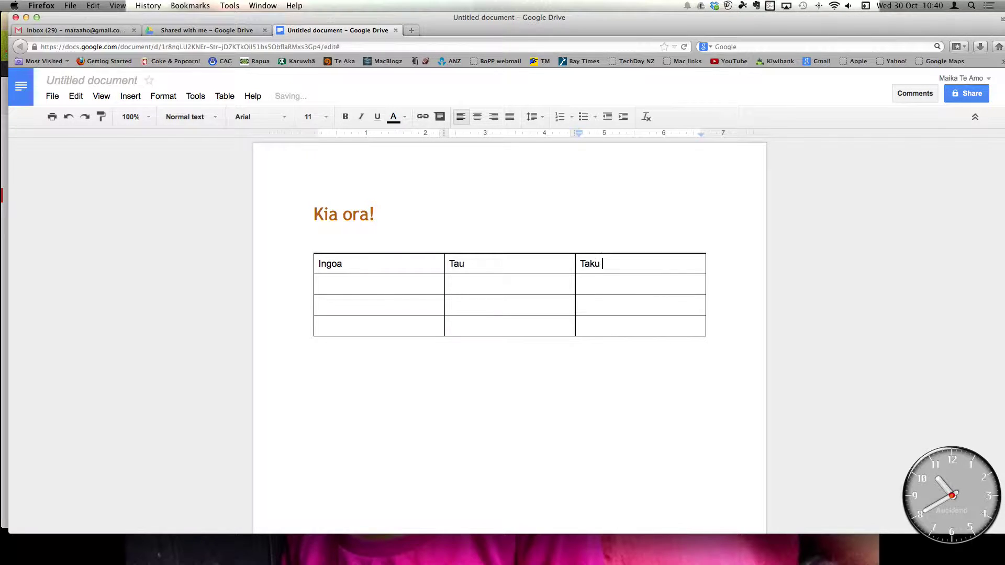
{"action": "type", "text": "e pai ai"}
{"action": "key", "text": "Tab"}
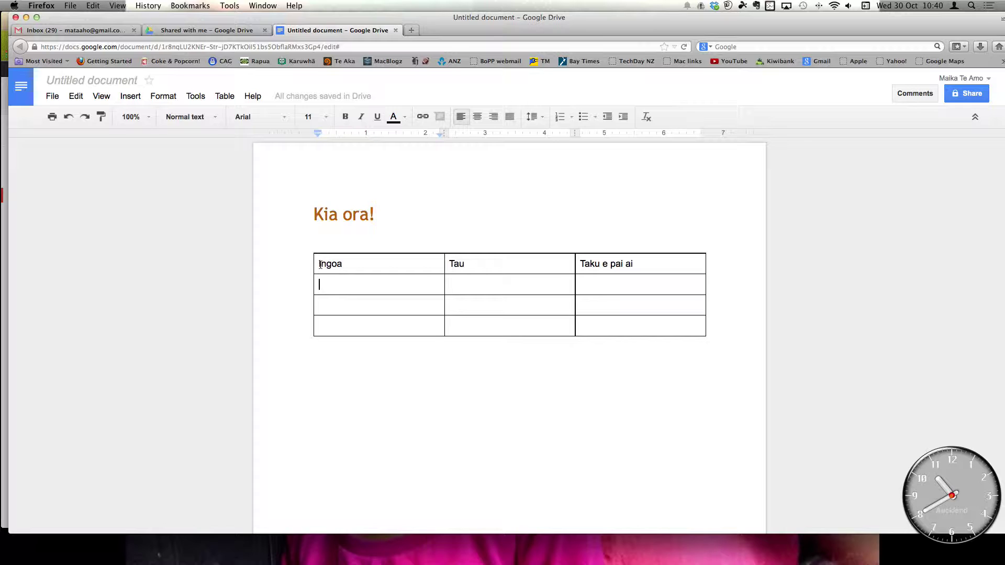
{"action": "left_click_drag", "start_coordinate": [319, 265], "coordinate": [367, 269]}
{"action": "left_click_drag", "start_coordinate": [447, 272], "coordinate": [618, 268]}
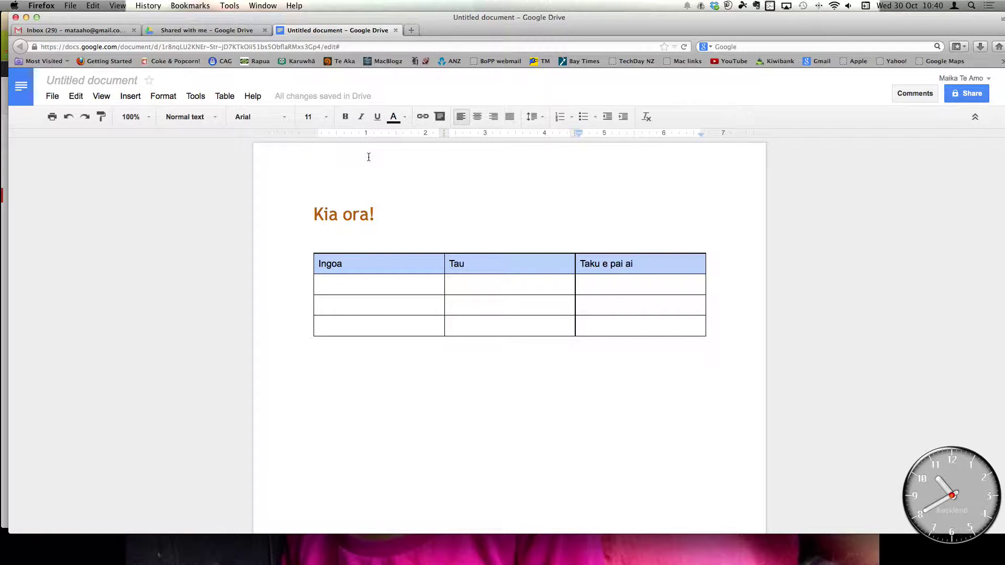
- Set the header row's cell background to dark orange in Table properties
{"action": "left_click", "coordinate": [225, 96]}
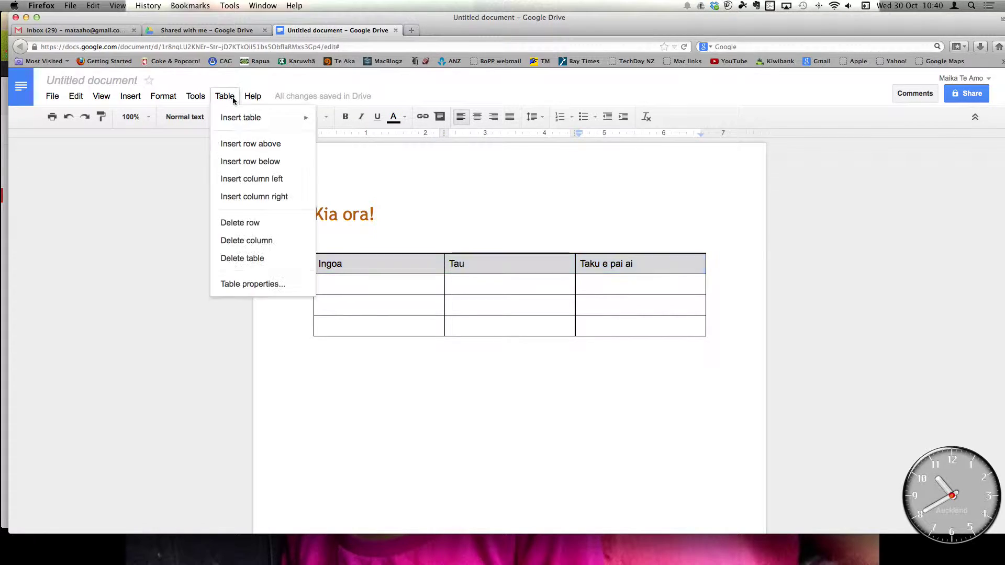
{"action": "left_click", "coordinate": [249, 283]}
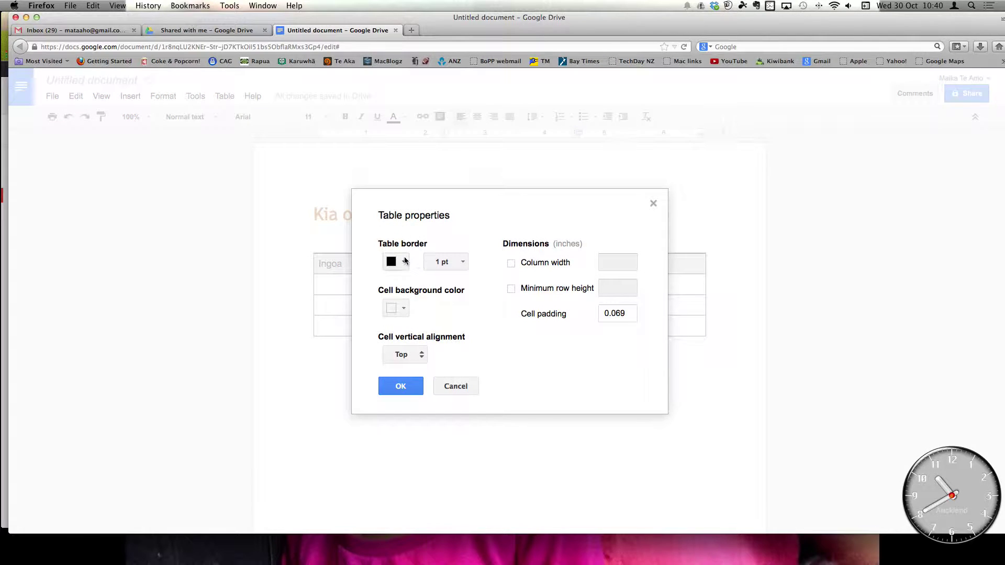
{"action": "left_click", "coordinate": [402, 309]}
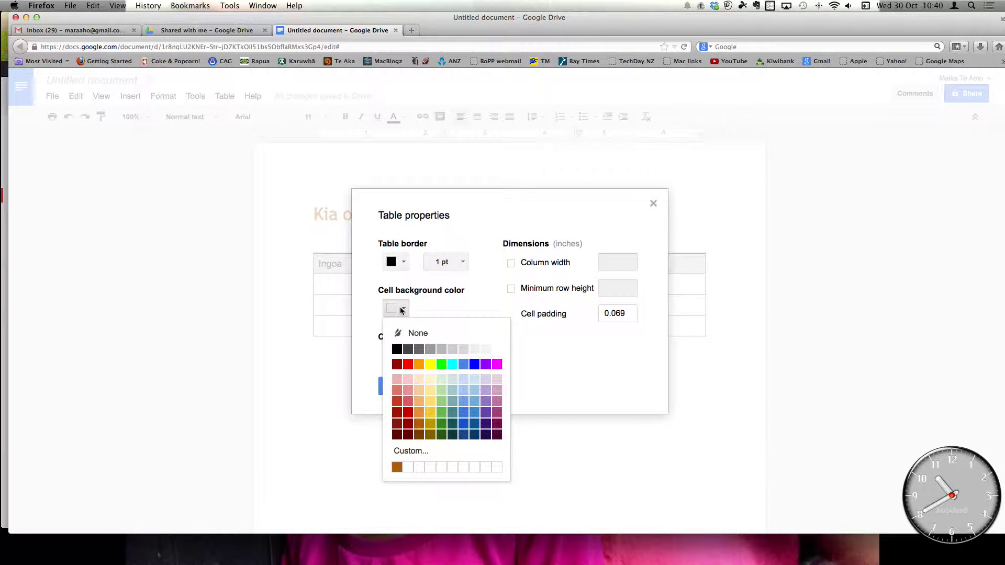
{"action": "left_click", "coordinate": [420, 425]}
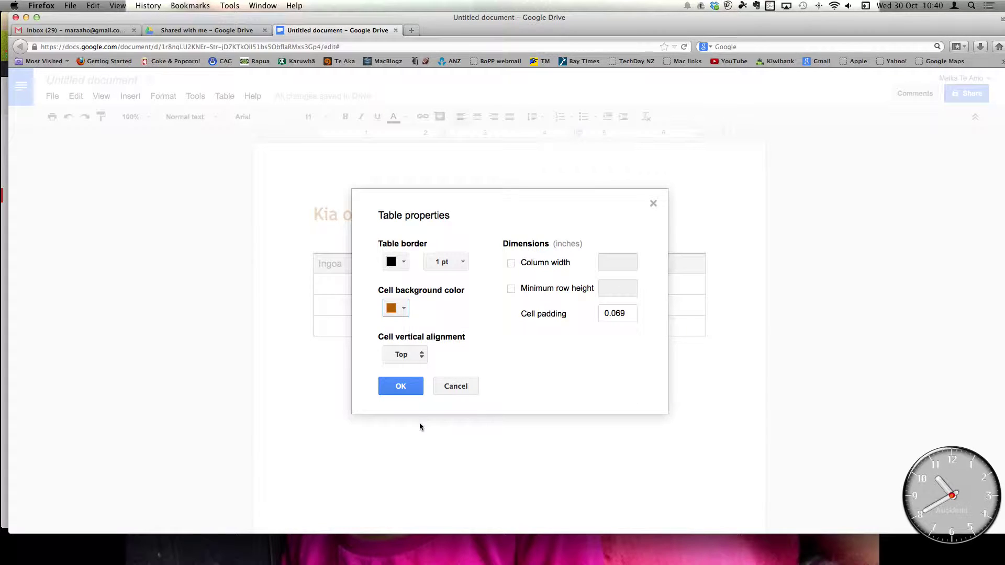
{"action": "left_click", "coordinate": [411, 387]}
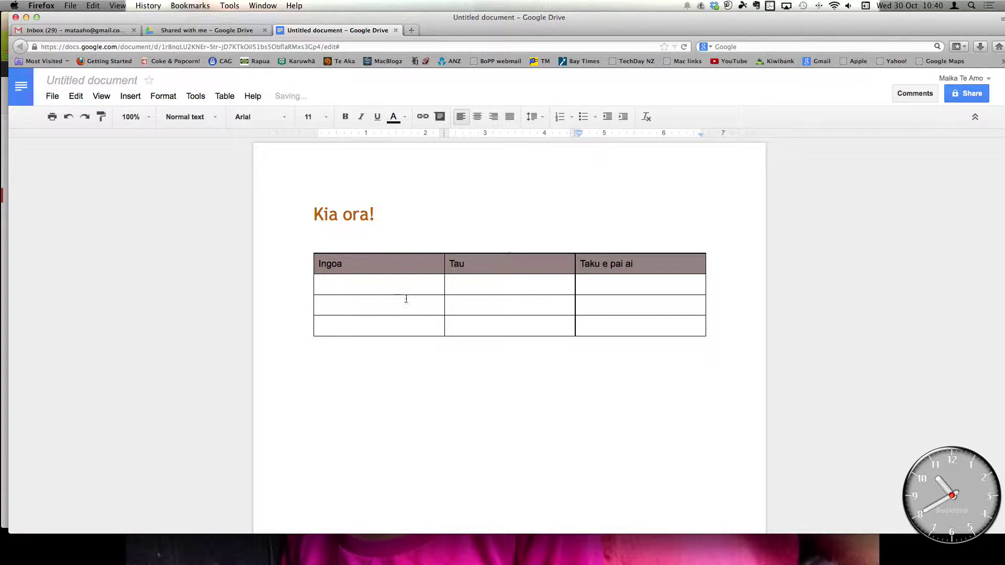
- Make the header row text bold and white
{"action": "left_click", "coordinate": [345, 117]}
{"action": "left_click", "coordinate": [394, 118]}
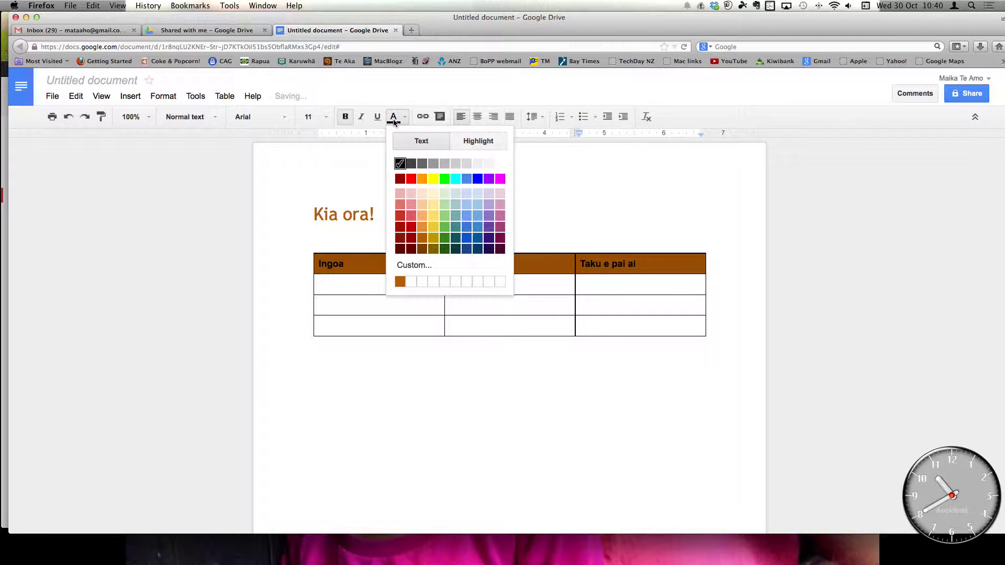
{"action": "left_click", "coordinate": [500, 165]}
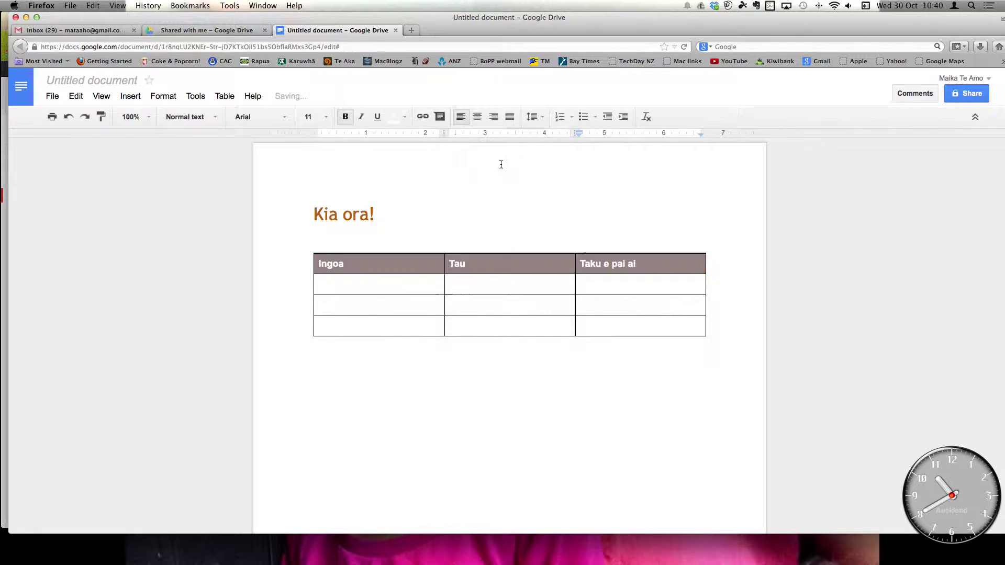
- Click through the empty table cells to check the header styling
{"action": "left_click", "coordinate": [385, 298]}
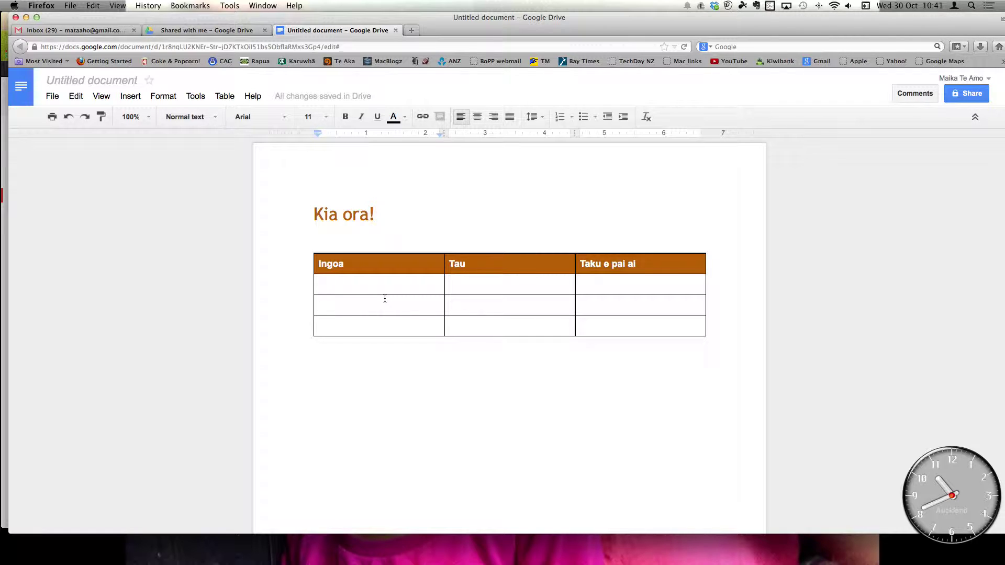
{"action": "left_click", "coordinate": [449, 284]}
{"action": "left_click", "coordinate": [580, 284]}
{"action": "left_click", "coordinate": [449, 326]}
{"action": "left_click", "coordinate": [580, 305]}
{"action": "left_click", "coordinate": [319, 325]}
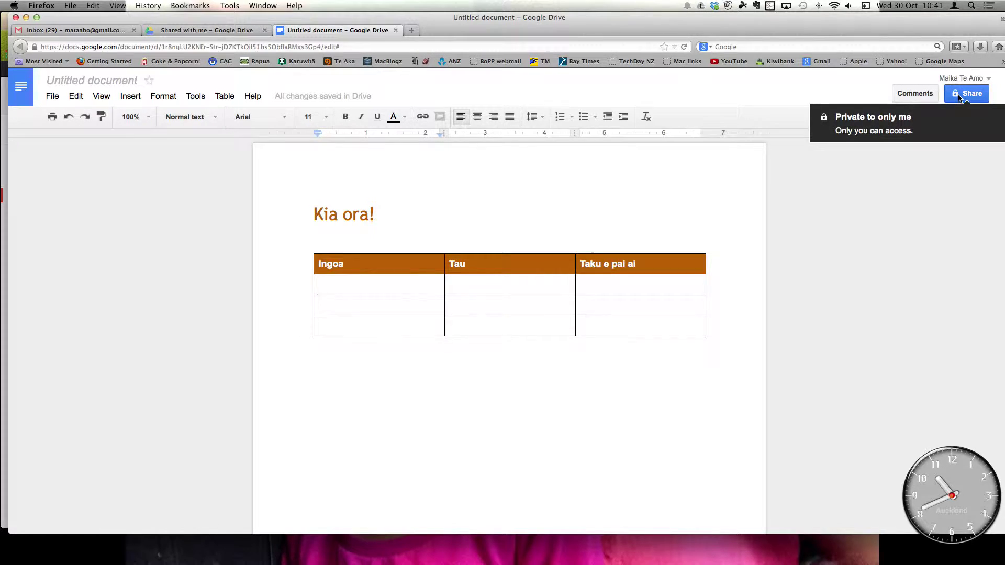
- Name the document 'Kia ora' when starting to share it
{"action": "left_click", "coordinate": [959, 98]}
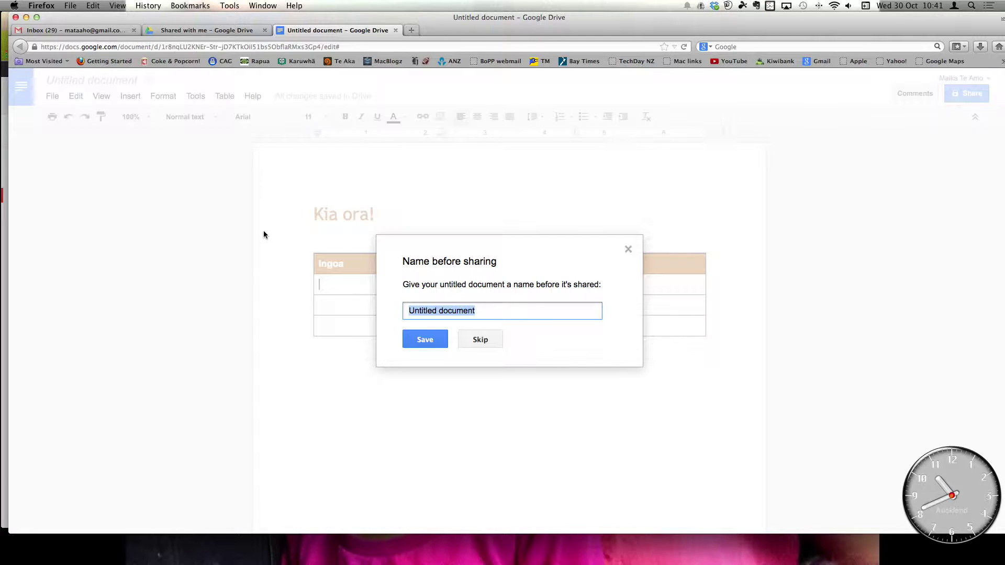
{"action": "type", "text": "Kia ora"}
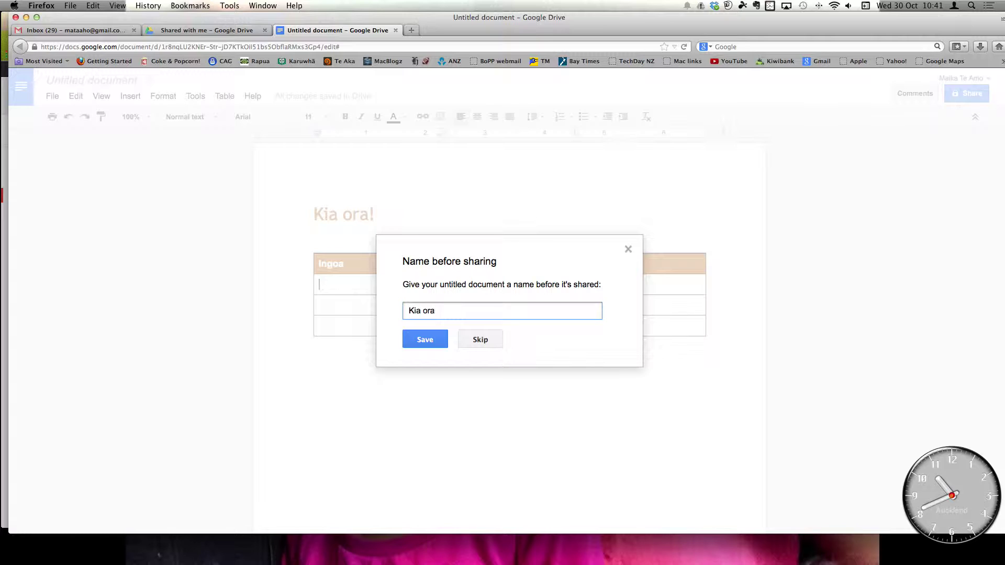
{"action": "left_click", "coordinate": [424, 340]}
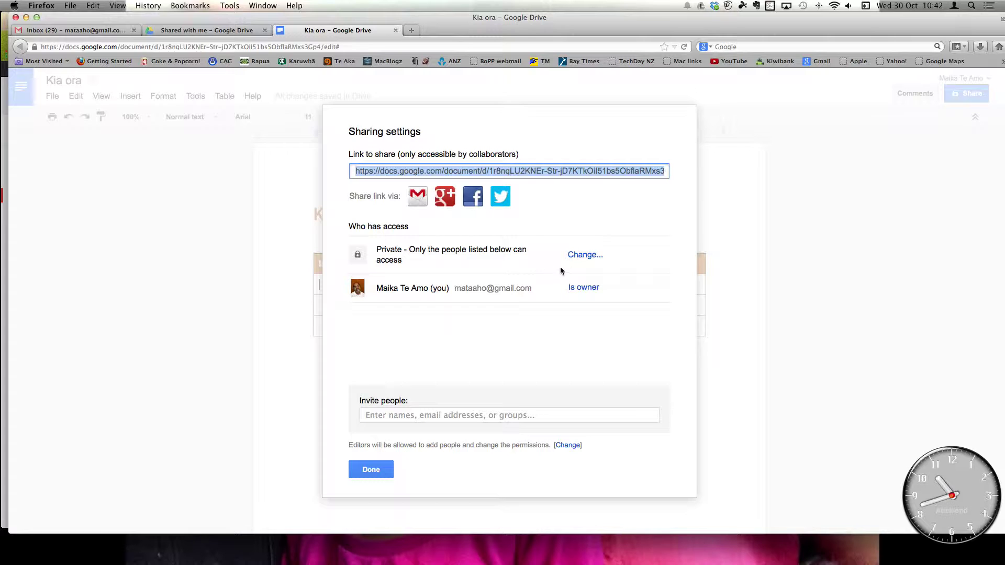
- Change visibility to Anyone with the link, with Can edit access
{"action": "left_click", "coordinate": [588, 259]}
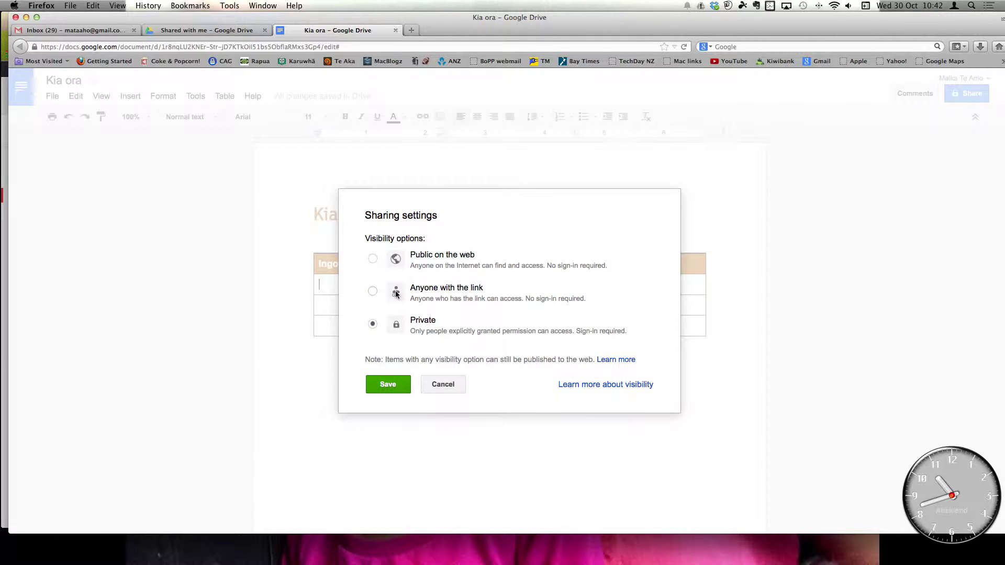
{"action": "left_click", "coordinate": [373, 291]}
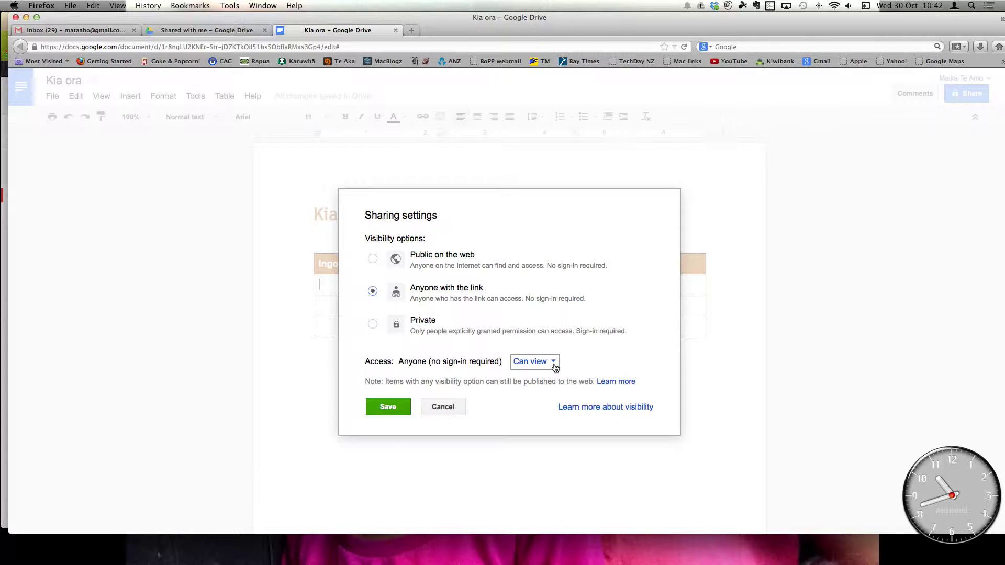
{"action": "left_click", "coordinate": [549, 366]}
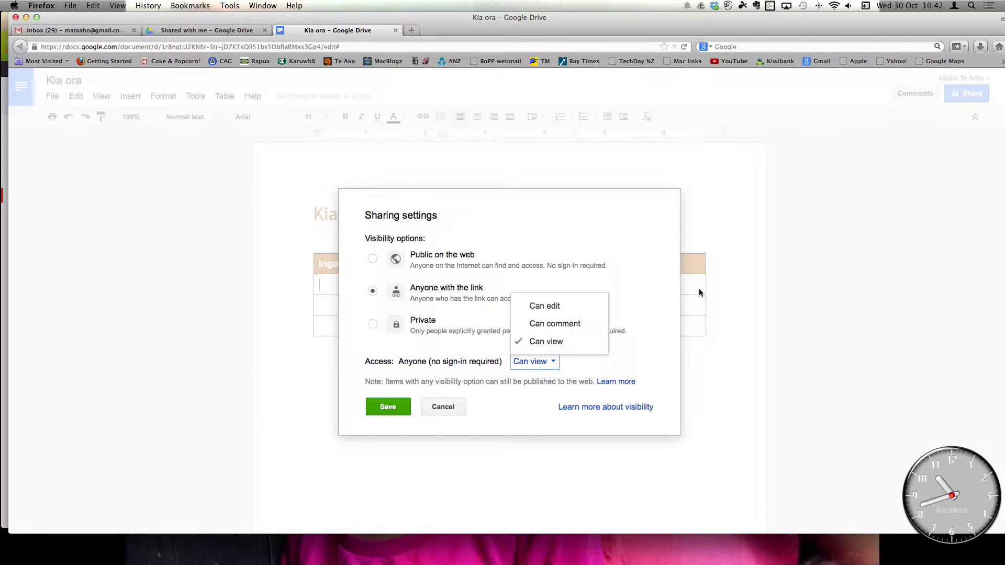
{"action": "left_click", "coordinate": [689, 338]}
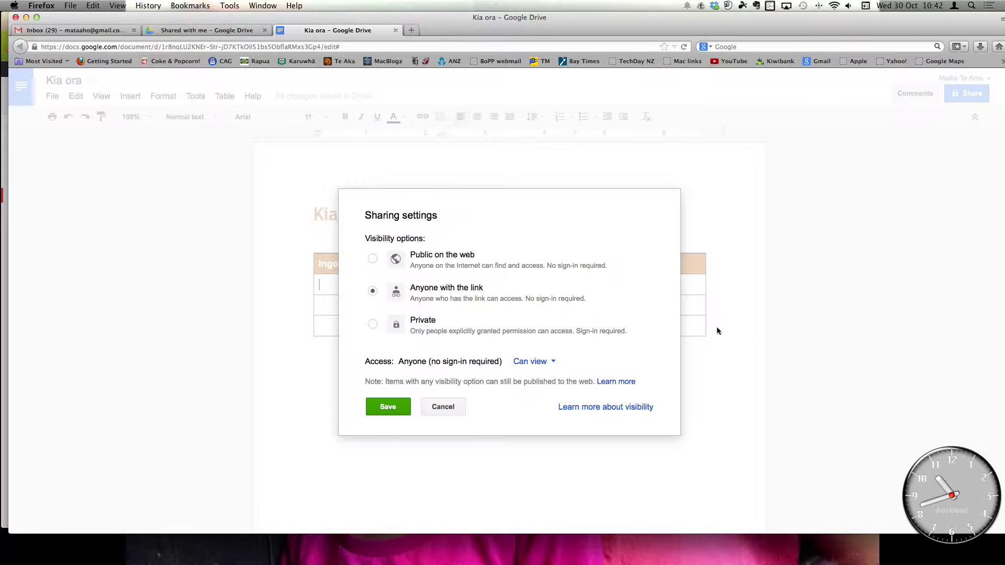
{"action": "left_click", "coordinate": [547, 363]}
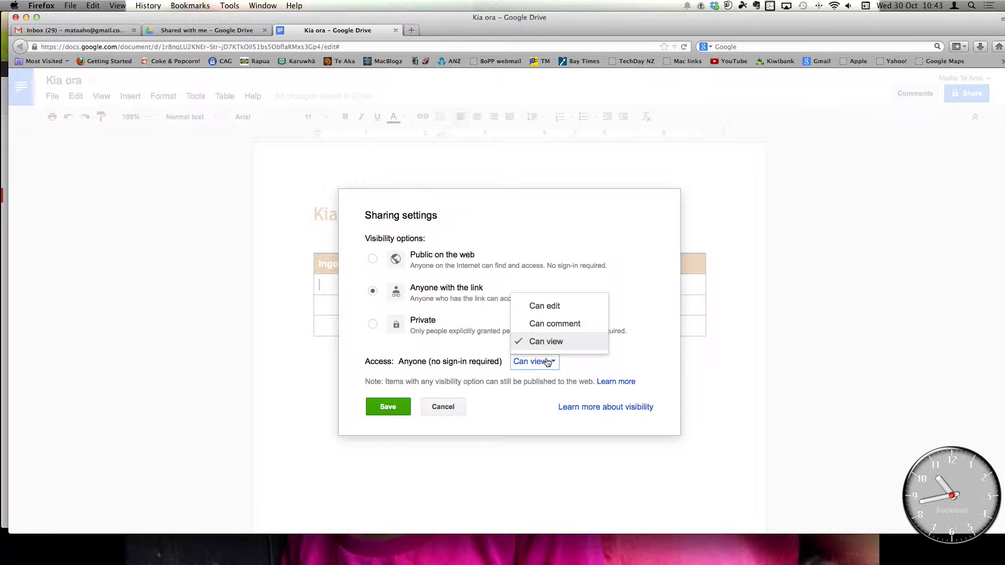
{"action": "left_click", "coordinate": [561, 307]}
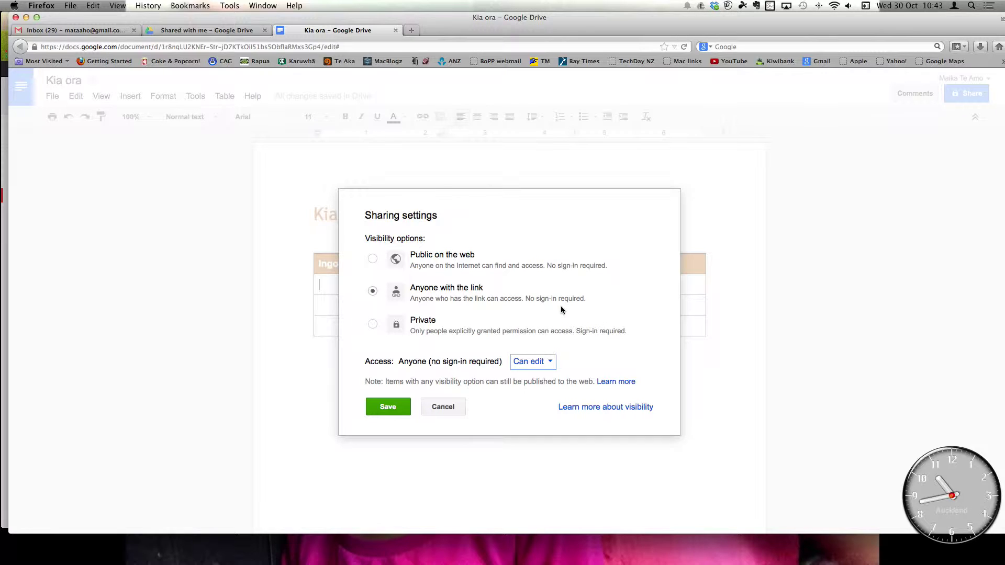
- Save the editable-link sharing settings and close the sharing dialog
{"action": "left_click", "coordinate": [397, 409]}
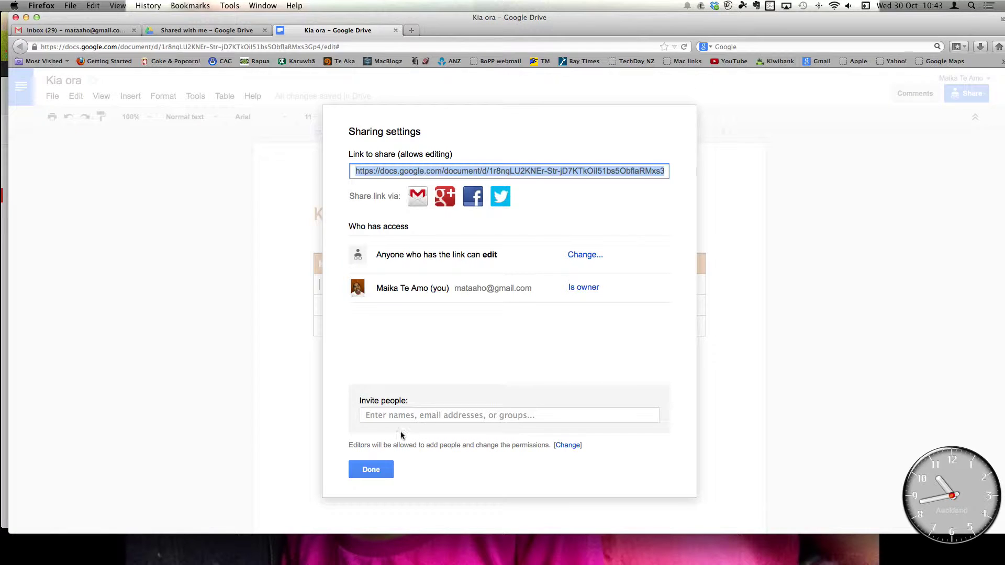
{"action": "left_click", "coordinate": [371, 470]}
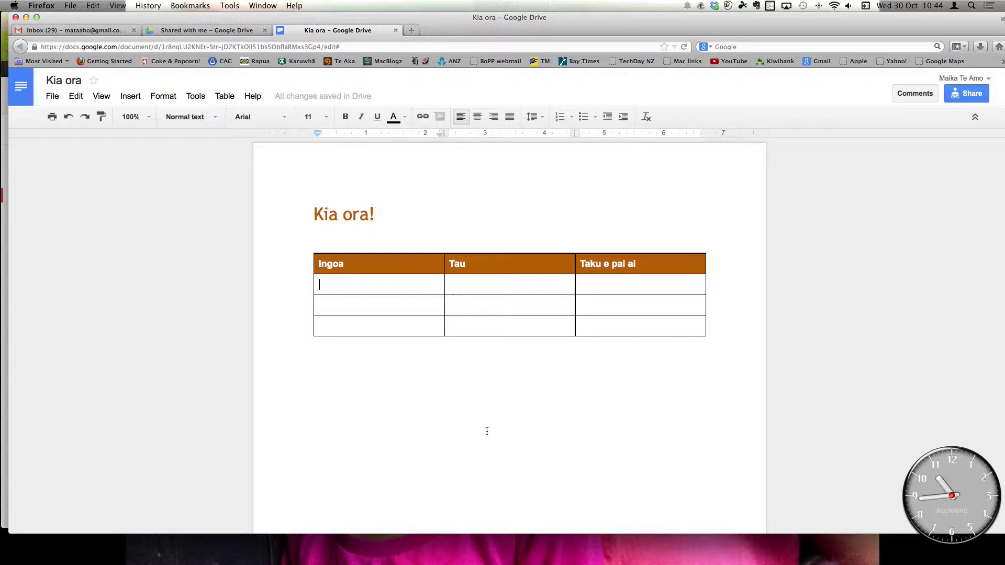
- Copy the Kia ora document's web address from Firefox's address bar via Edit > Copy
{"action": "left_click", "coordinate": [398, 46]}
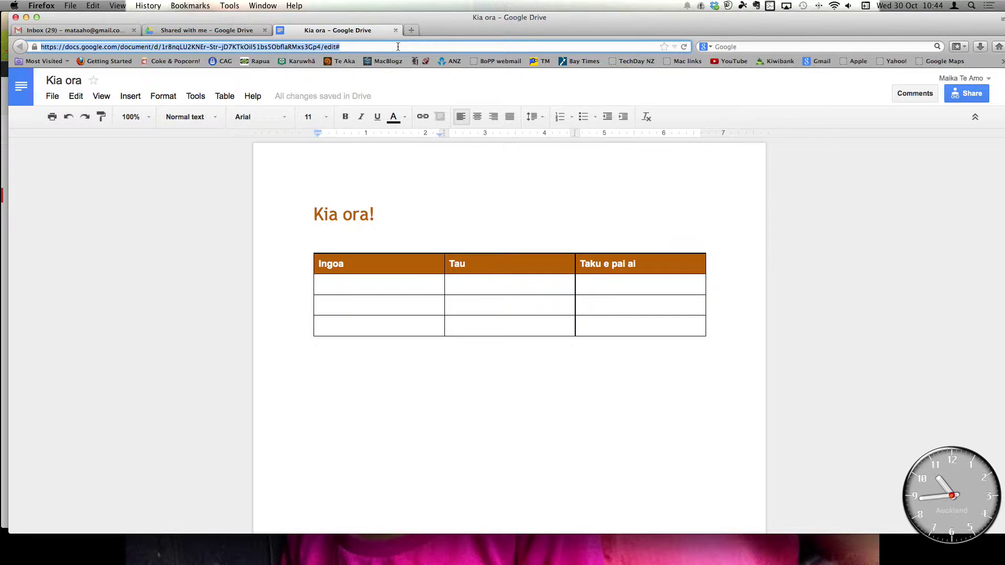
{"action": "left_click", "coordinate": [93, 5]}
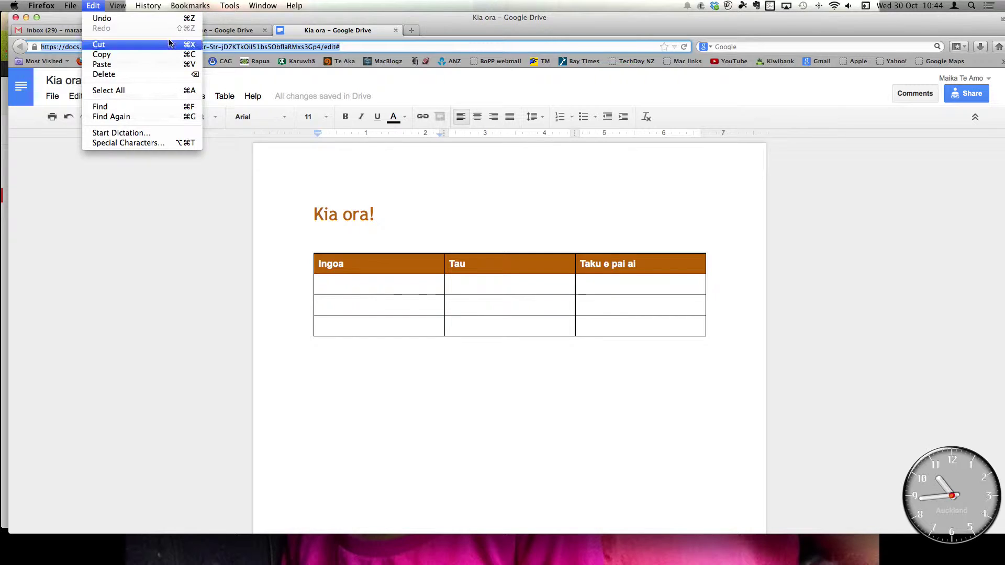
{"action": "left_click", "coordinate": [193, 56]}
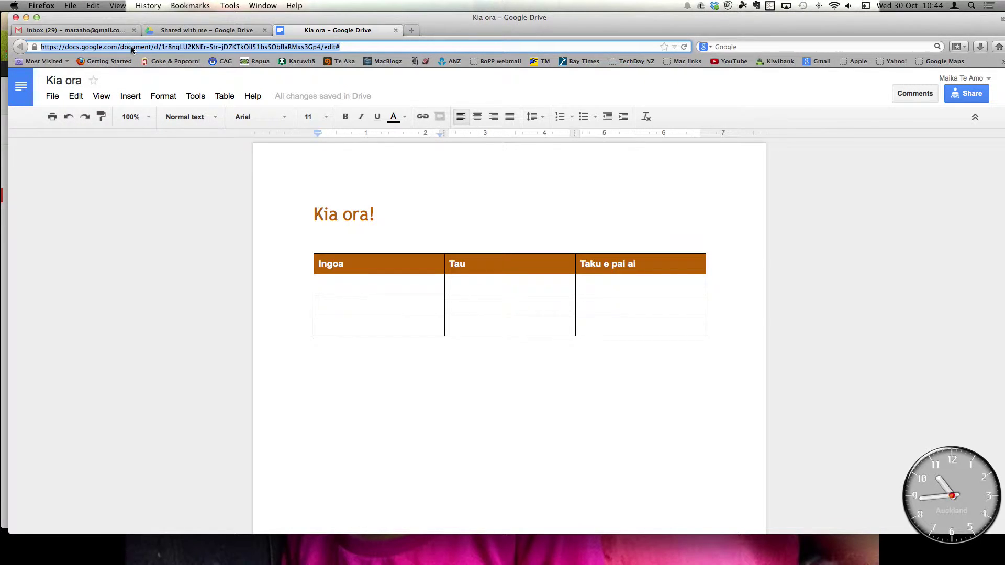
{"action": "key", "text": "super+Tab"}
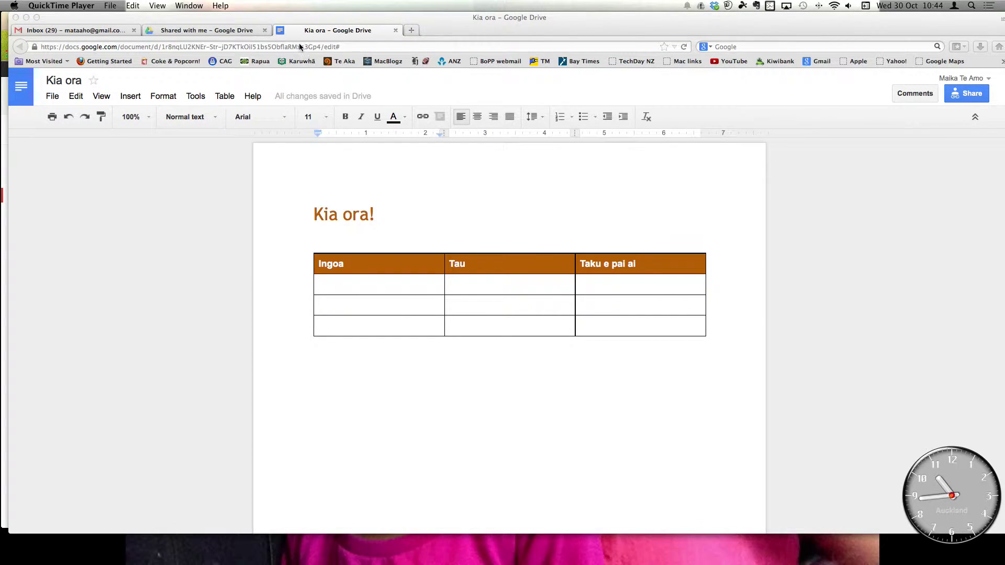
{"action": "left_click", "coordinate": [308, 20]}
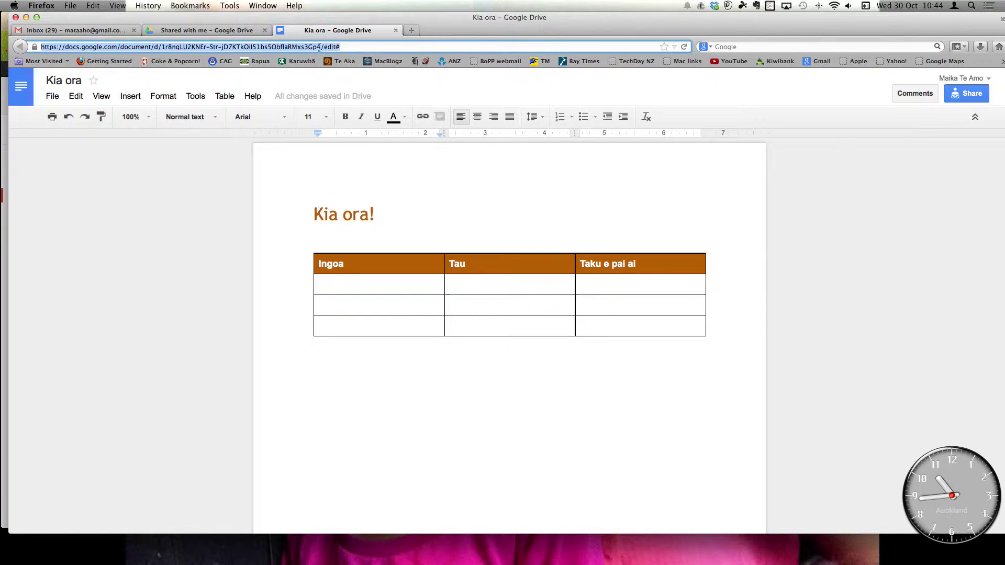
- Load tinyurl.com in a new Firefox tab
{"action": "left_click", "coordinate": [412, 30]}
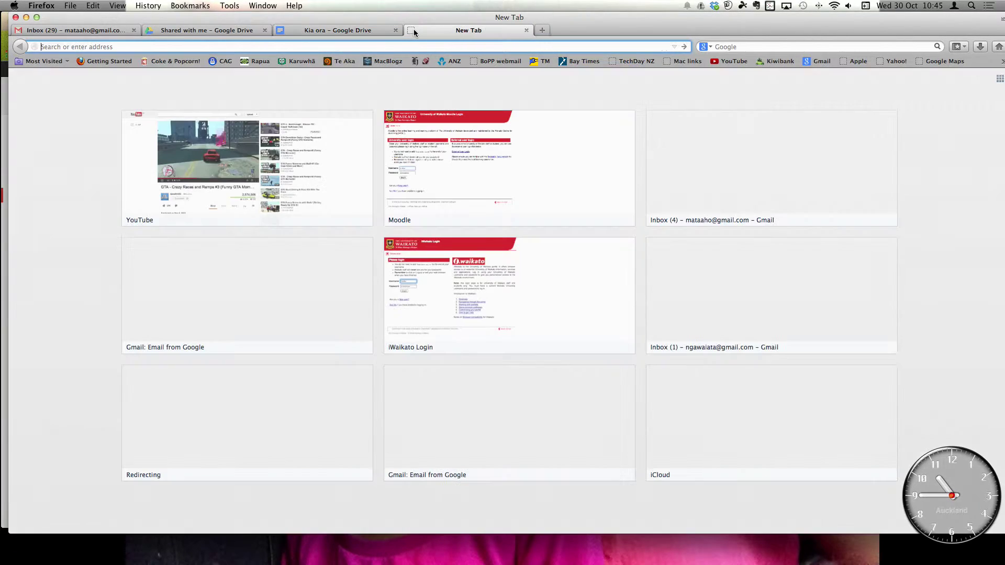
{"action": "type", "text": "tinyurl.com"}
{"action": "key", "text": "Return"}
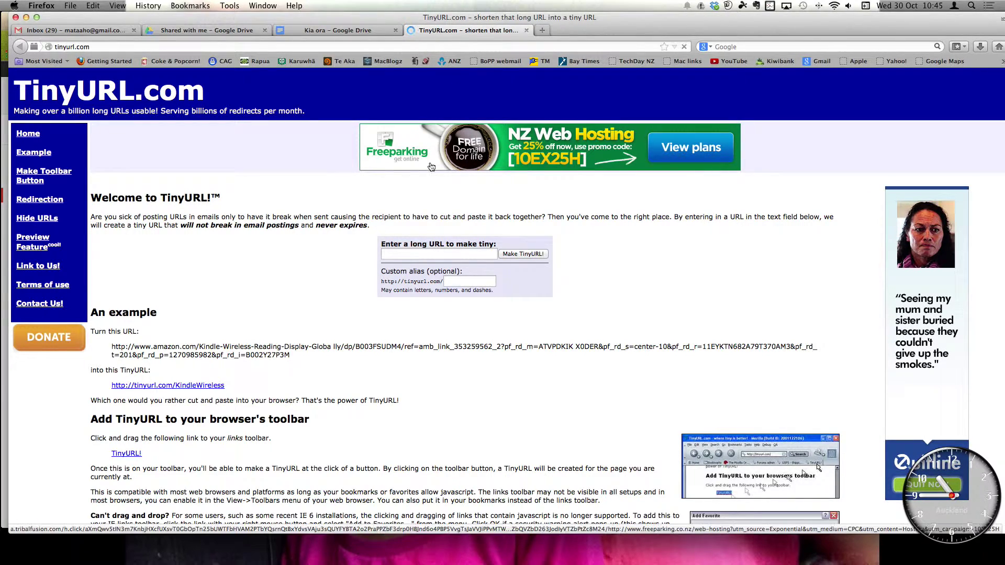
- Paste the Kia ora document's long address into TinyURL's long-URL field and check it
{"action": "left_click", "coordinate": [411, 254]}
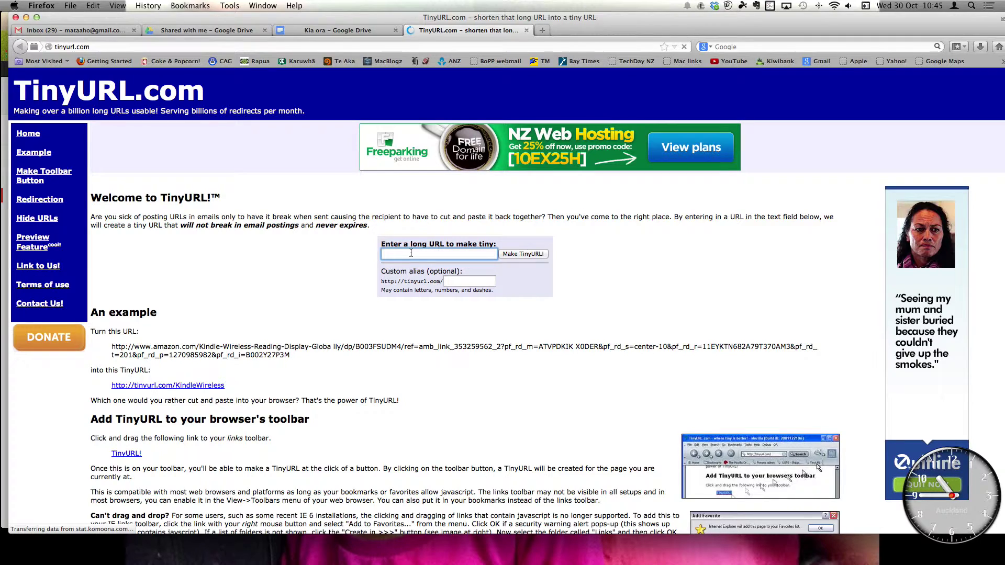
{"action": "key", "text": "super+v"}
{"action": "key", "text": "super+Left"}
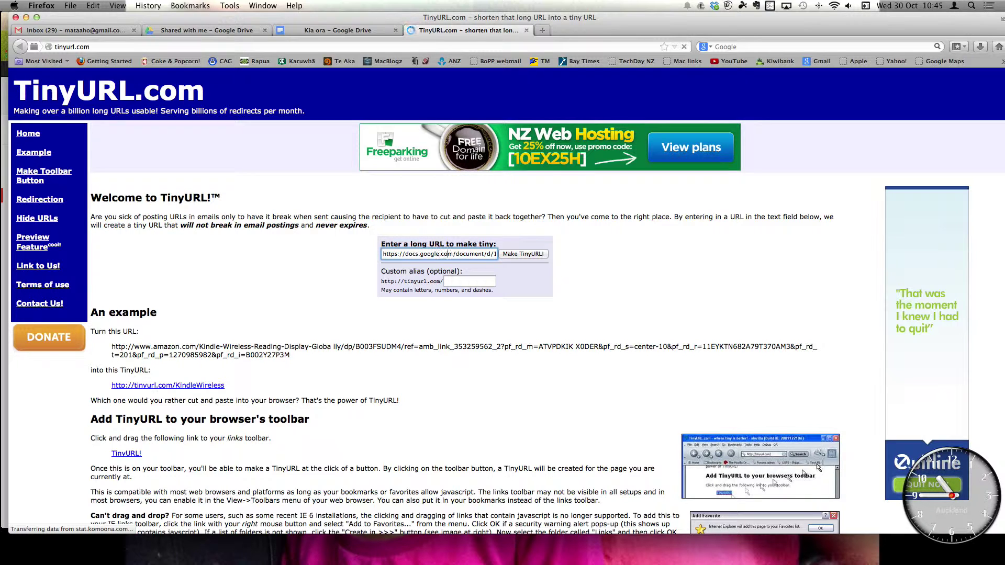
{"action": "key", "text": "Right"}
{"action": "key", "text": "Right"}
{"action": "key", "text": "Right"}
{"action": "key", "text": "Right"}
{"action": "key", "text": "Right"}
{"action": "key", "text": "Right"}
{"action": "key", "text": "Right"}
{"action": "key", "text": "Right"}
{"action": "key", "text": "Right"}
{"action": "key", "text": "Right"}
{"action": "key", "text": "Right"}
{"action": "key", "text": "Right"}
{"action": "key", "text": "Right"}
{"action": "key", "text": "Right"}
{"action": "key", "text": "Right"}
{"action": "key", "text": "Right"}
{"action": "key", "text": "Right"}
{"action": "key", "text": "Right"}
{"action": "key", "text": "Right"}
{"action": "key", "text": "Right"}
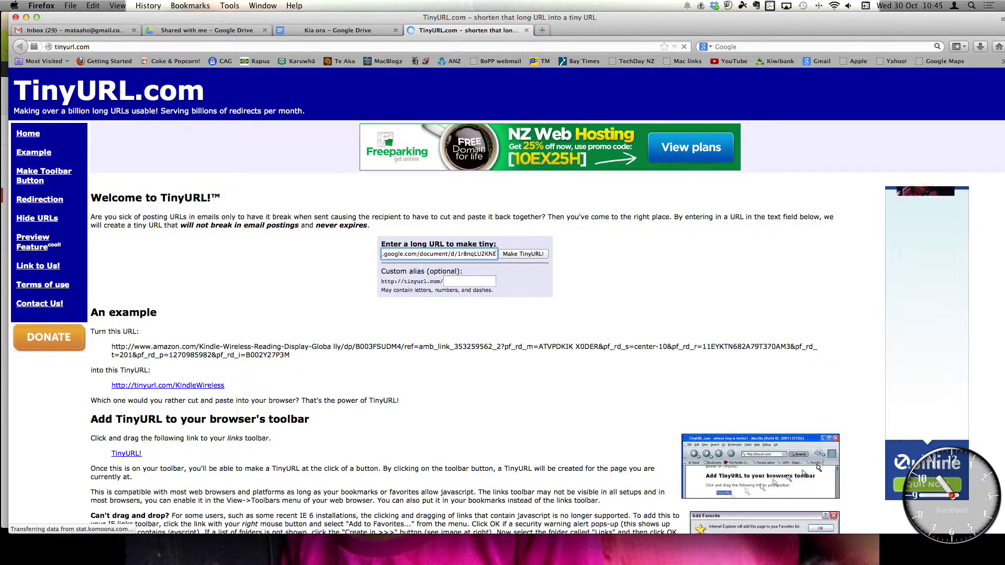
{"action": "key", "text": "Right"}
{"action": "key", "text": "Right"}
{"action": "key", "text": "Right"}
{"action": "key", "text": "Right"}
{"action": "key", "text": "Right"}
{"action": "key", "text": "Right"}
{"action": "key", "text": "Right"}
{"action": "key", "text": "Right"}
{"action": "key", "text": "Right"}
{"action": "key", "text": "Right"}
{"action": "key", "text": "Right"}
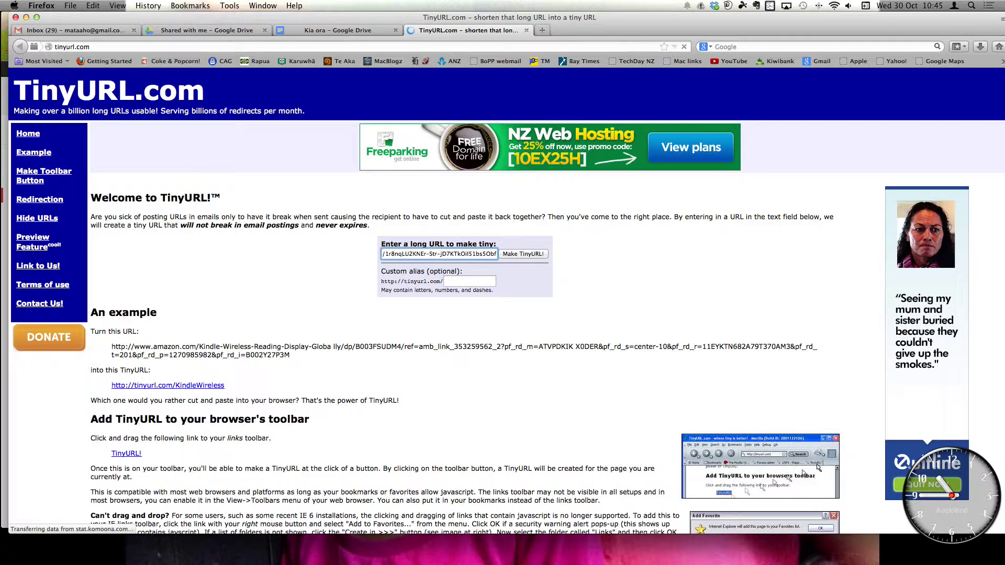
{"action": "key", "text": "Right"}
{"action": "key", "text": "Right"}
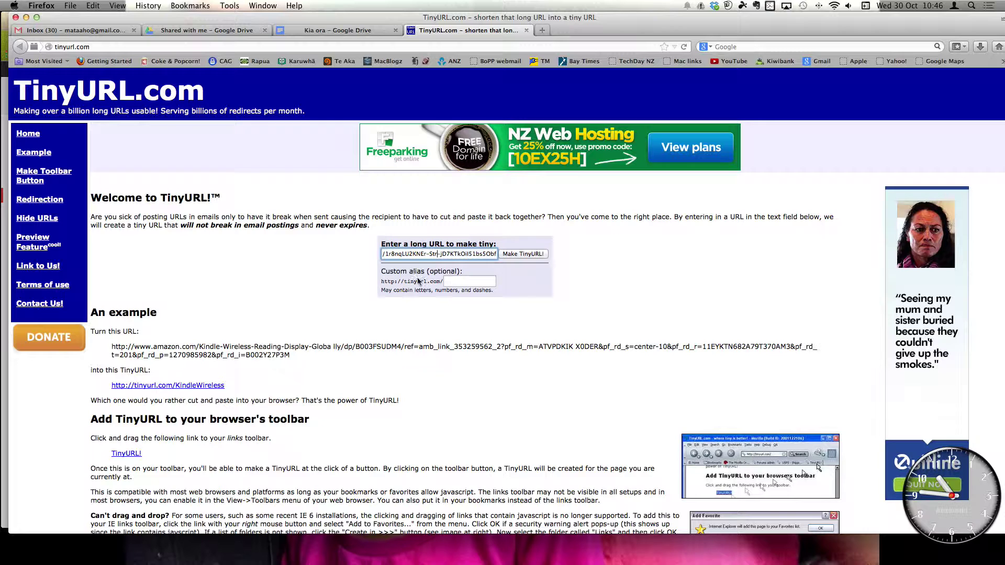
{"action": "left_click", "coordinate": [455, 283]}
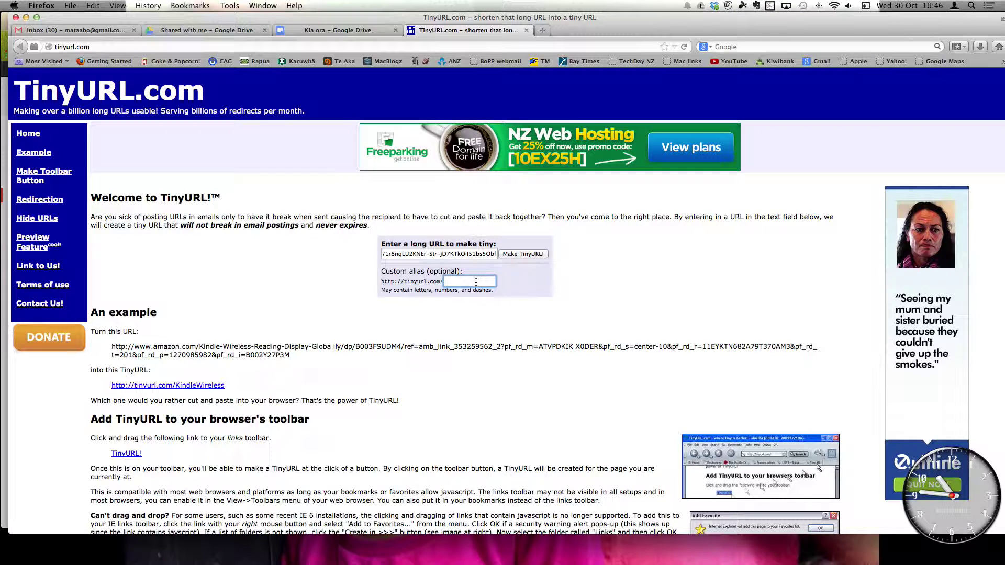
{"action": "key", "text": "Return"}
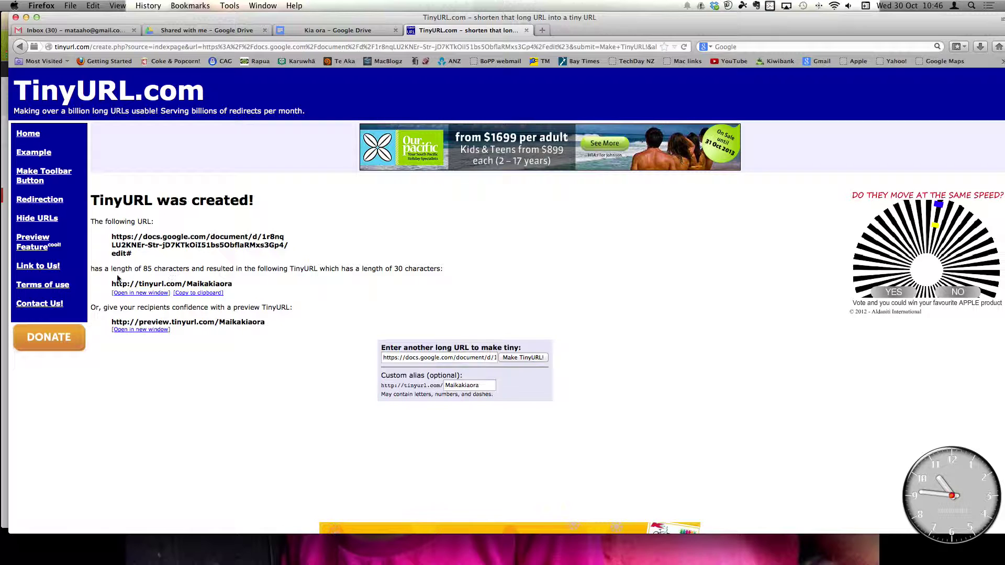
{"action": "left_click_drag", "start_coordinate": [112, 284], "coordinate": [234, 287]}
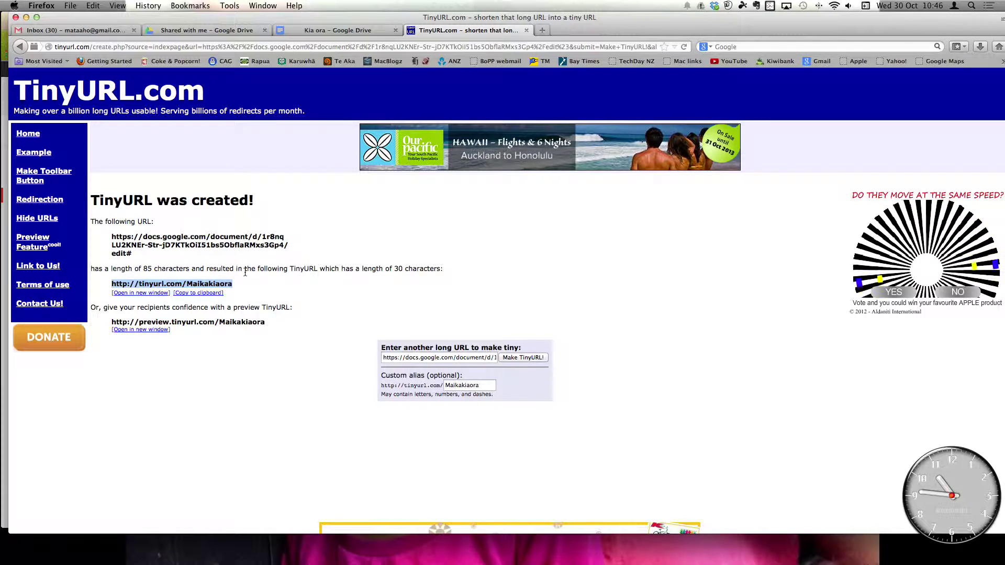
{"action": "left_click", "coordinate": [210, 294]}
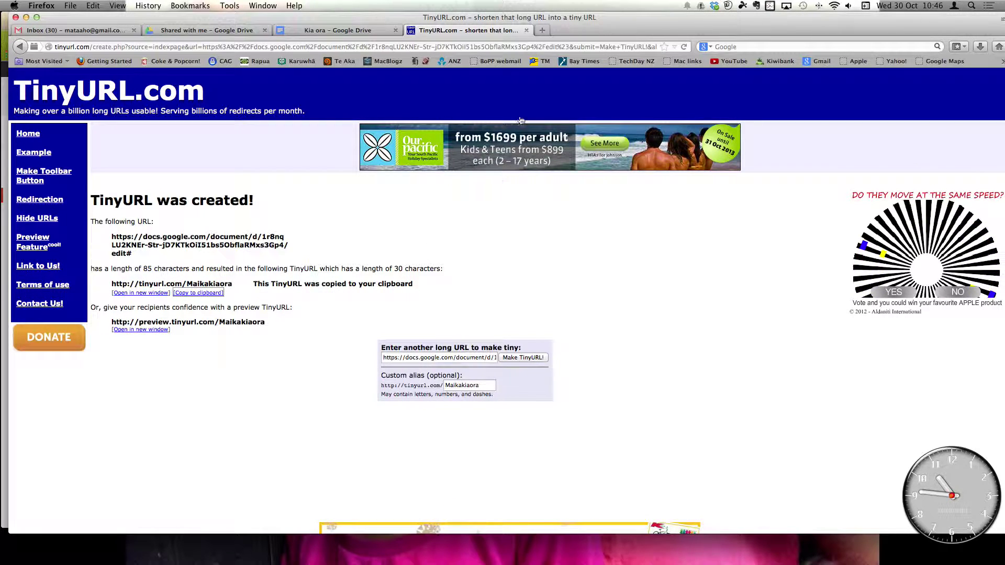
{"action": "left_click", "coordinate": [542, 30]}
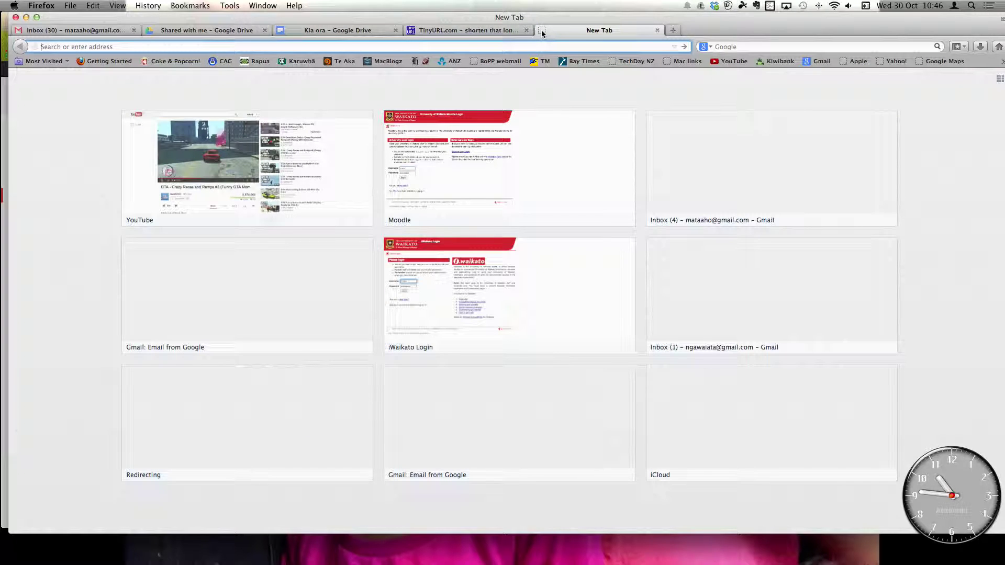
{"action": "key", "text": "super+v"}
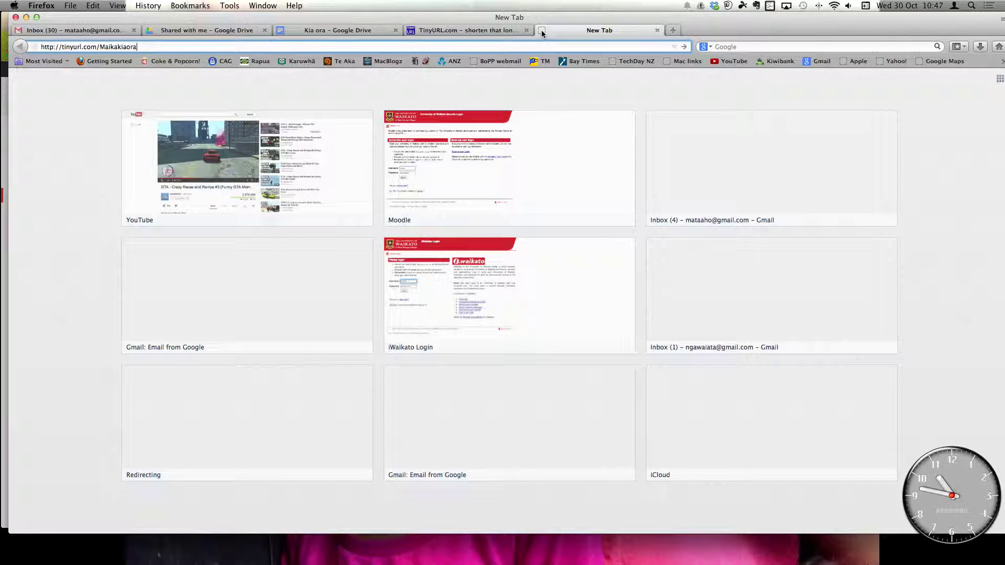
{"action": "key", "text": "Return"}
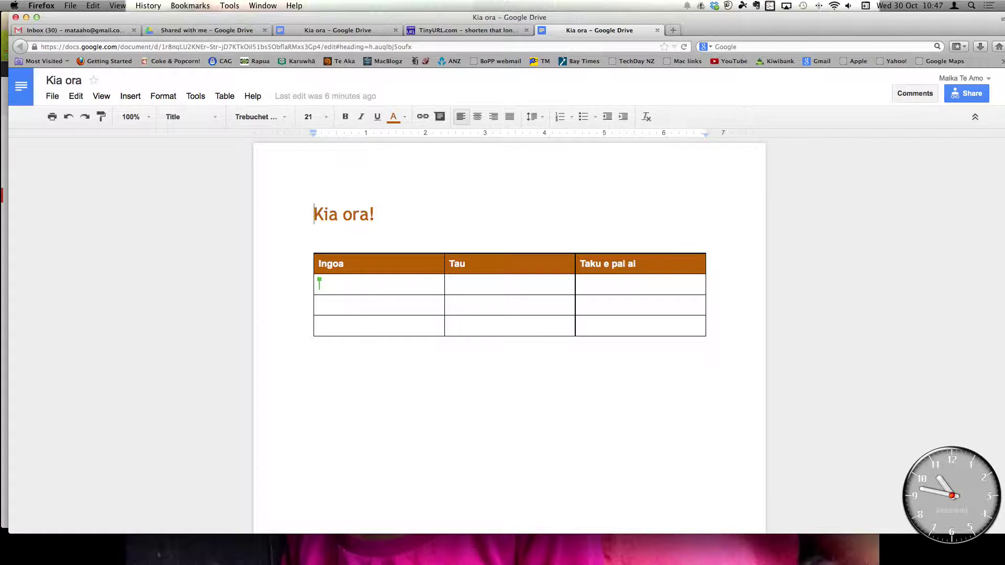
{"action": "left_click", "coordinate": [658, 31]}
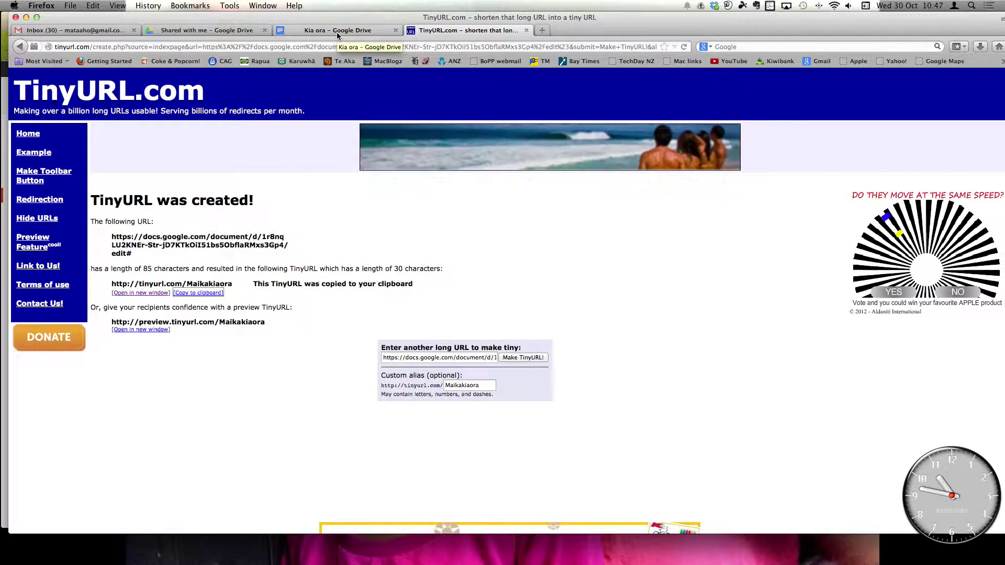
{"action": "left_click", "coordinate": [337, 31]}
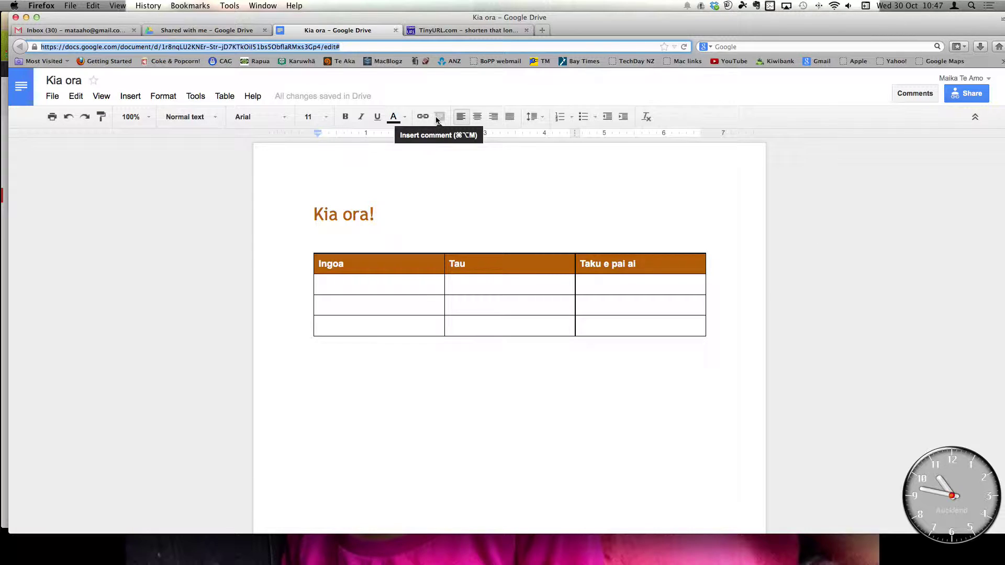
{"action": "left_click", "coordinate": [463, 32]}
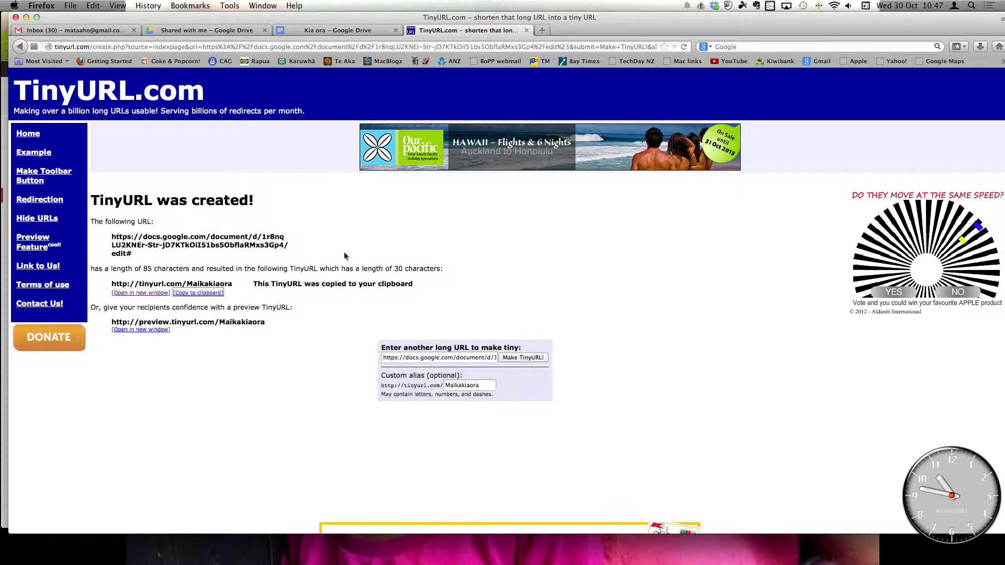